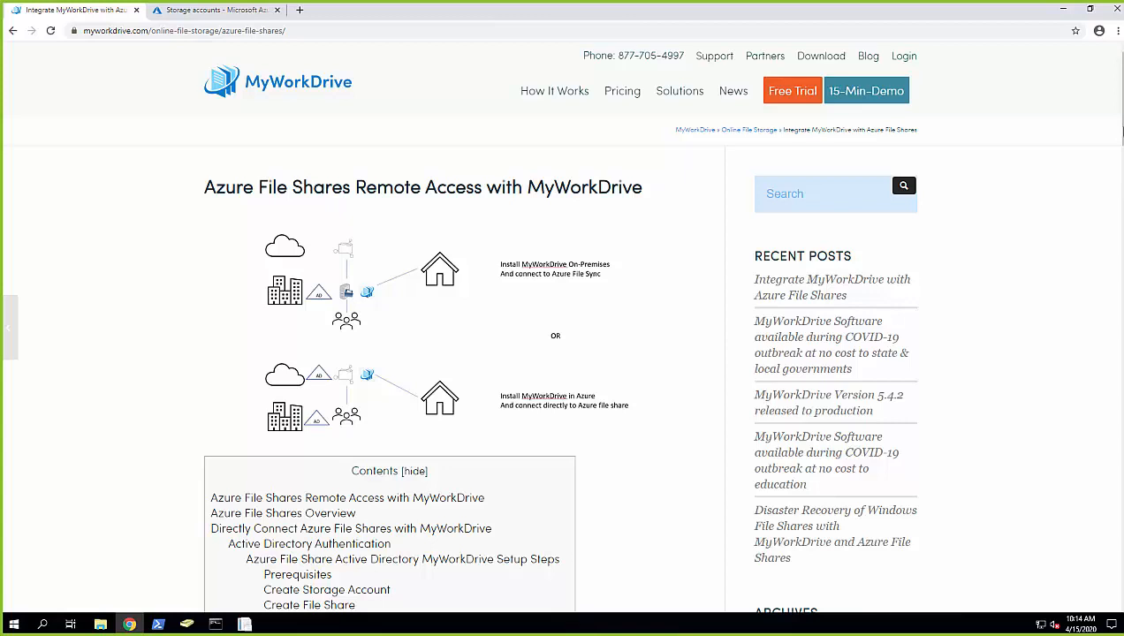
# - Read the Azure File Shares article from its contents list through the overview to the diagram for directly connecting with MyWorkDrive
pyautogui.scroll(-3, 1024, 173)
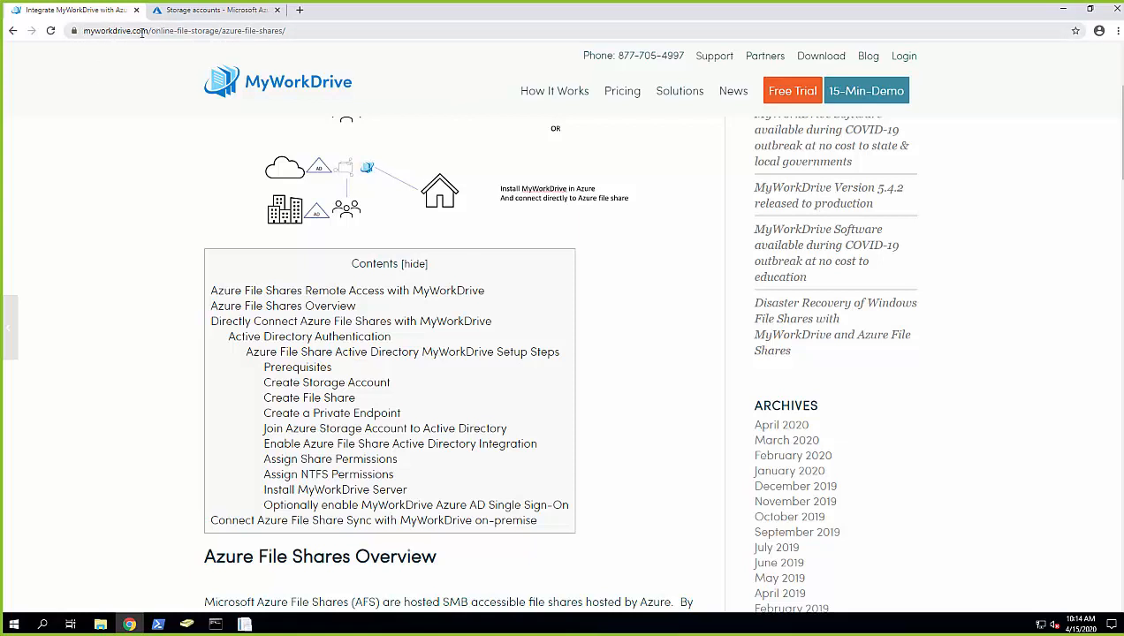
pyautogui.scroll(-3, 101, 269)
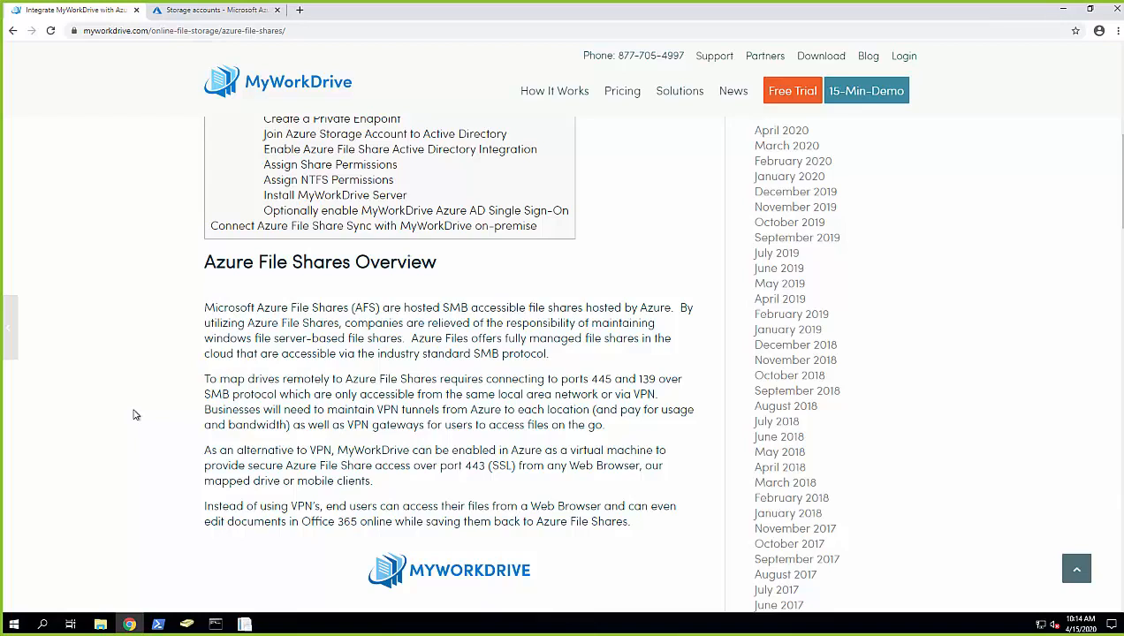
pyautogui.scroll(-1, 135, 414)
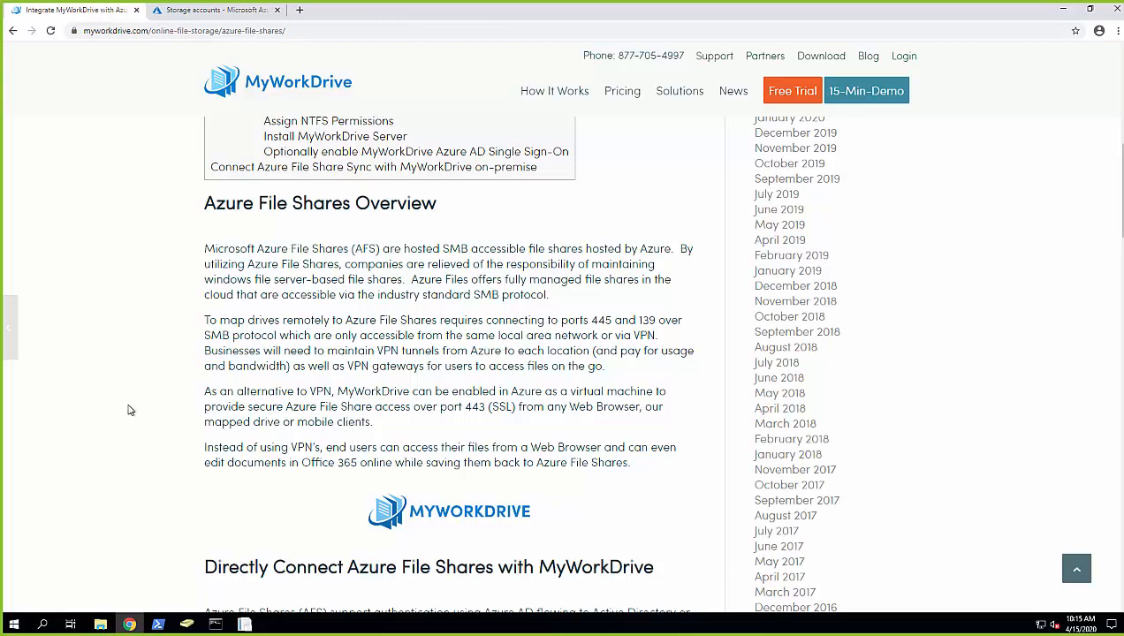
pyautogui.scroll(-3, 128, 410)
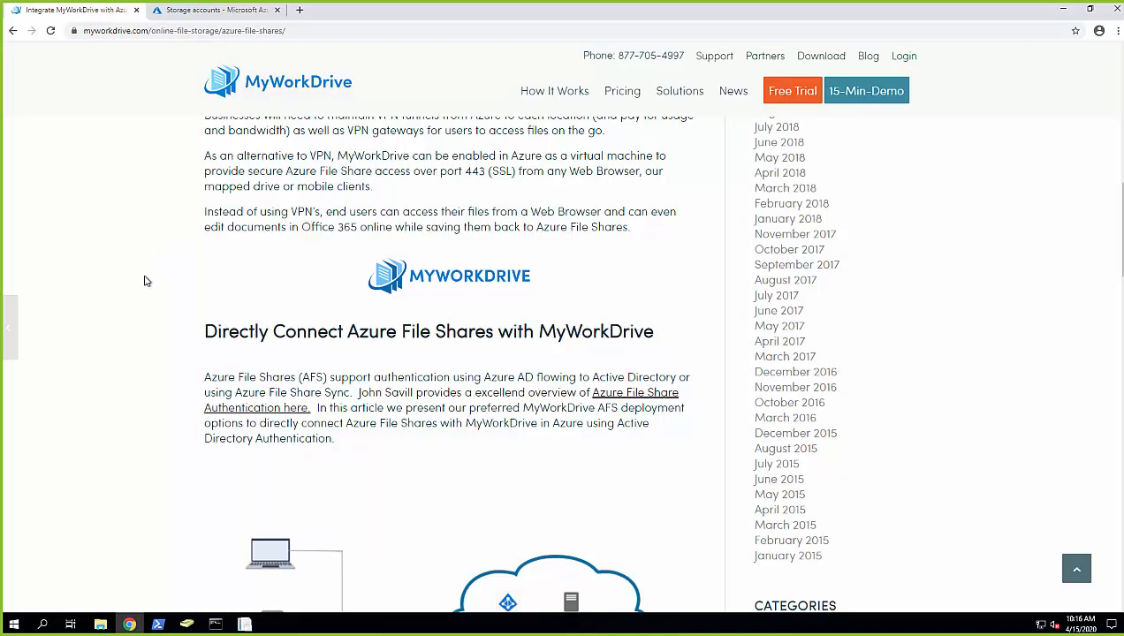
pyautogui.scroll(-1, 147, 281)
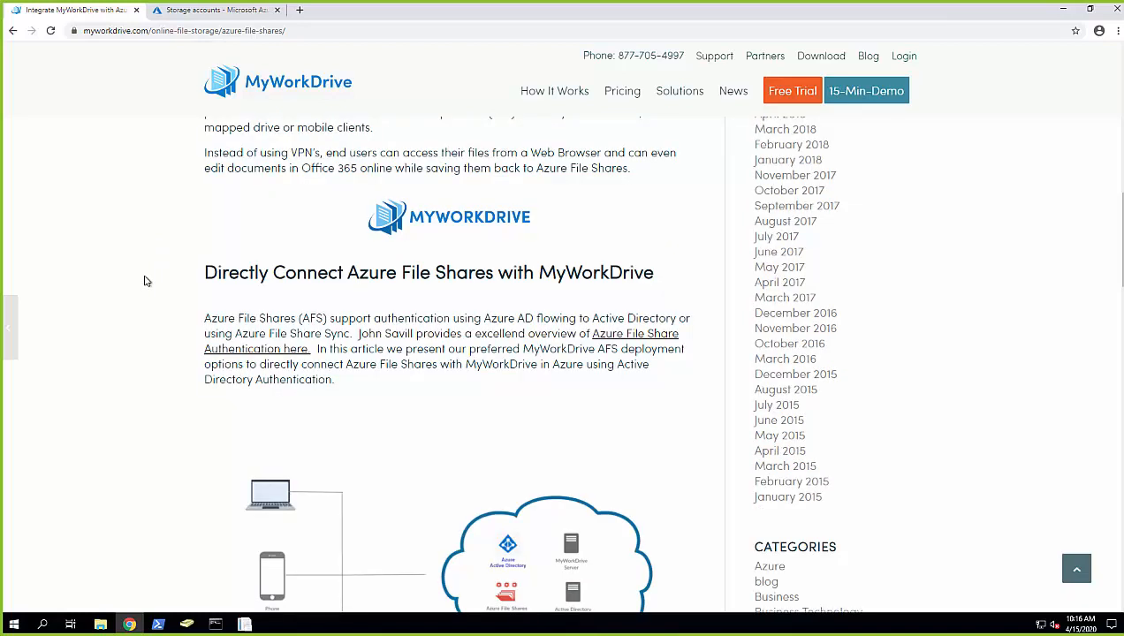
pyautogui.scroll(-1, 146, 281)
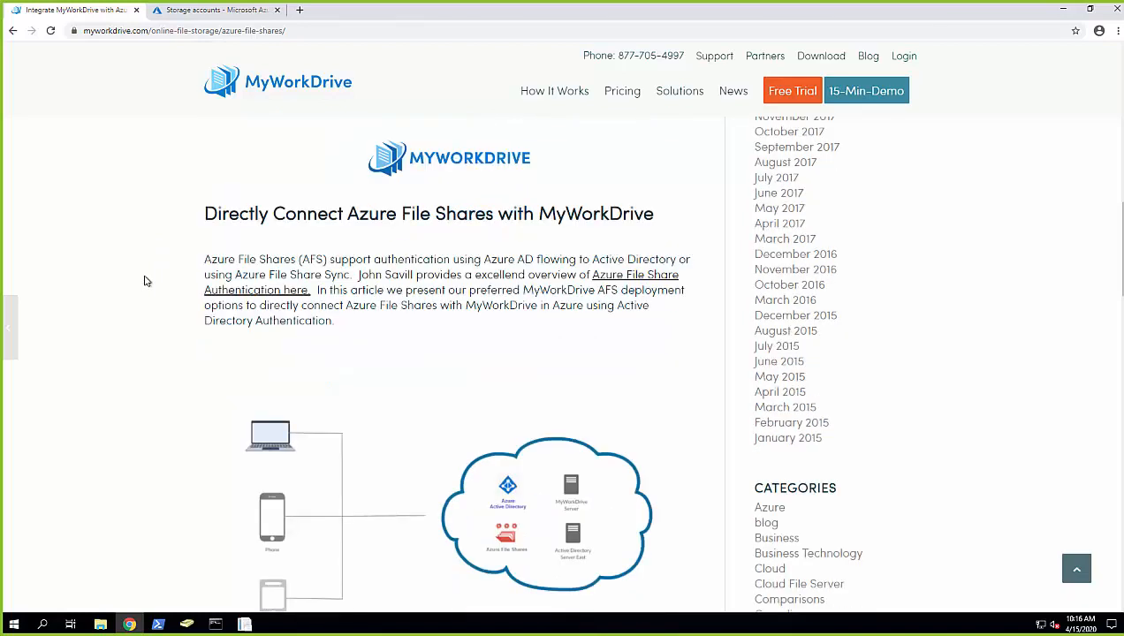
pyautogui.scroll(-1, 146, 281)
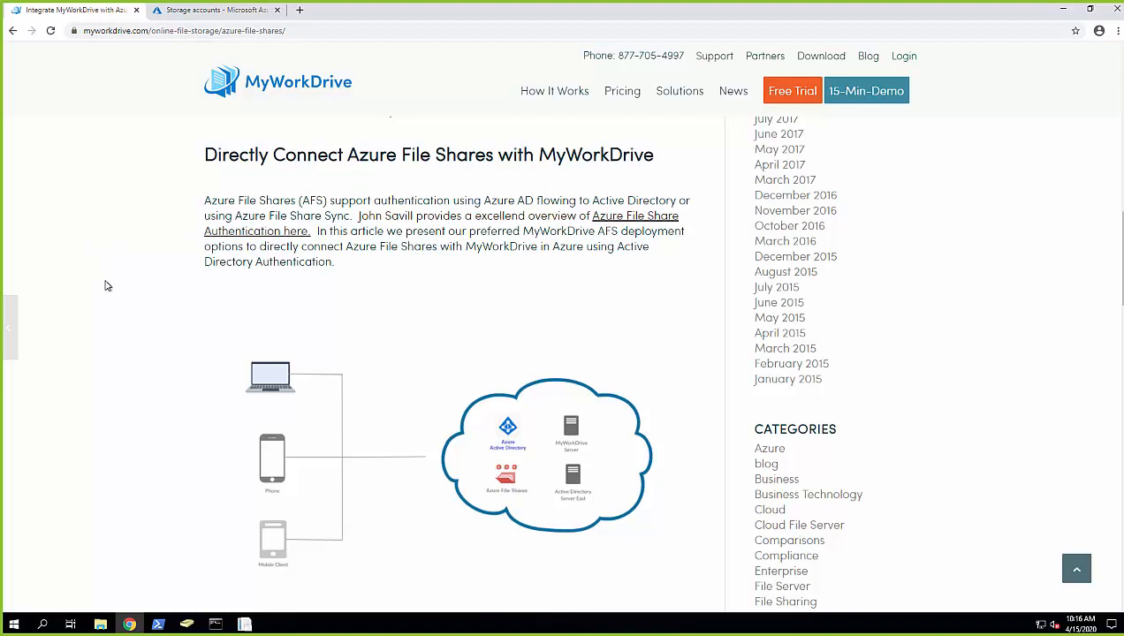
pyautogui.scroll(-1, 107, 286)
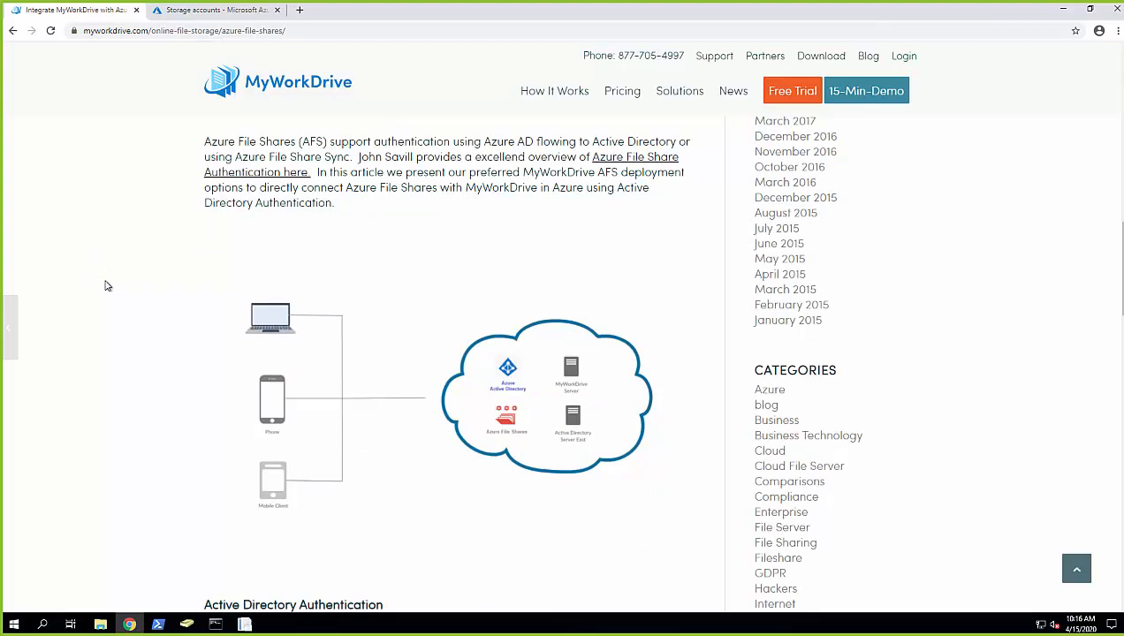
pyautogui.scroll(-1, 107, 285)
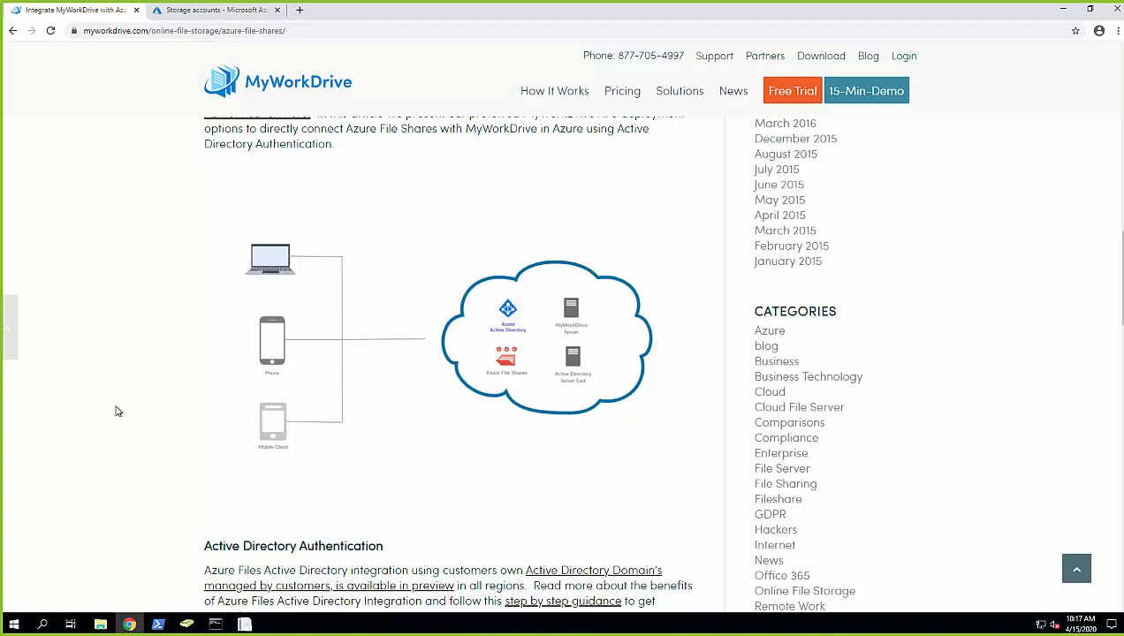
# - Read the article's Active Directory Authentication section and the prerequisites under the MyWorkDrive setup steps
pyautogui.scroll(-3, 118, 410)
pyautogui.scroll(-2, 117, 410)
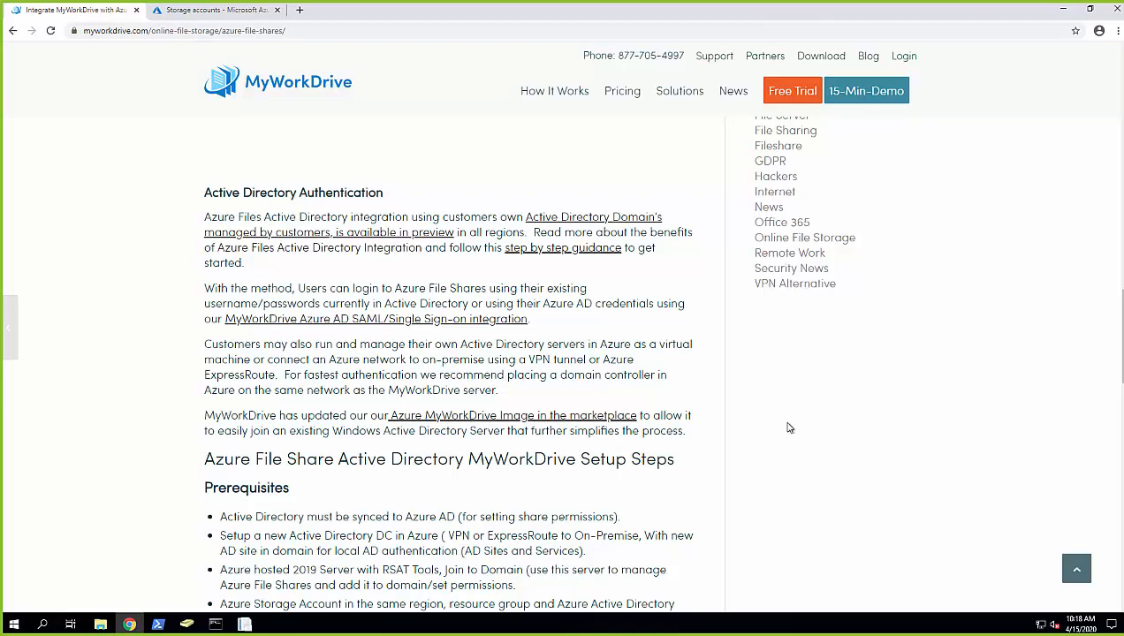
pyautogui.scroll(-2, 789, 427)
pyautogui.scroll(1, 790, 426)
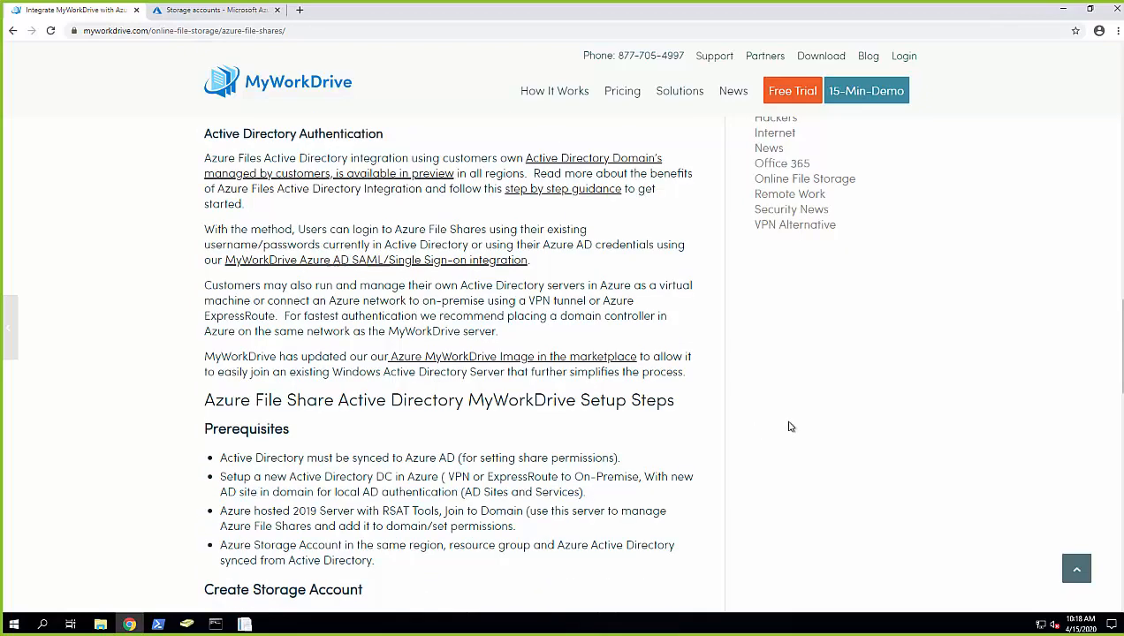
pyautogui.scroll(-2, 828, 413)
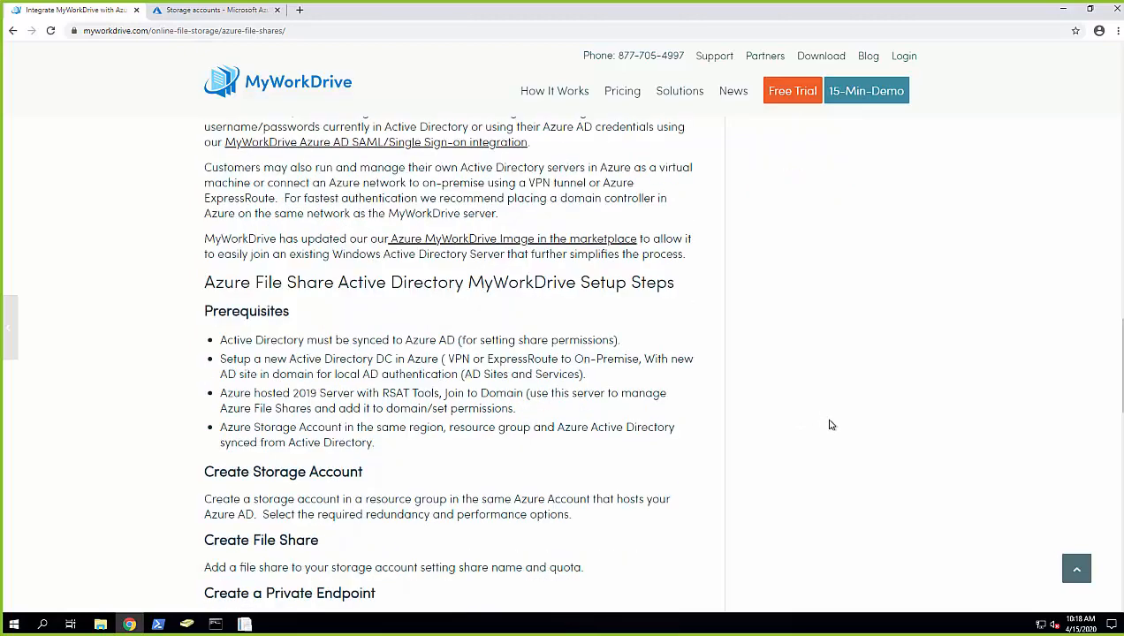
pyautogui.scroll(-1, 829, 425)
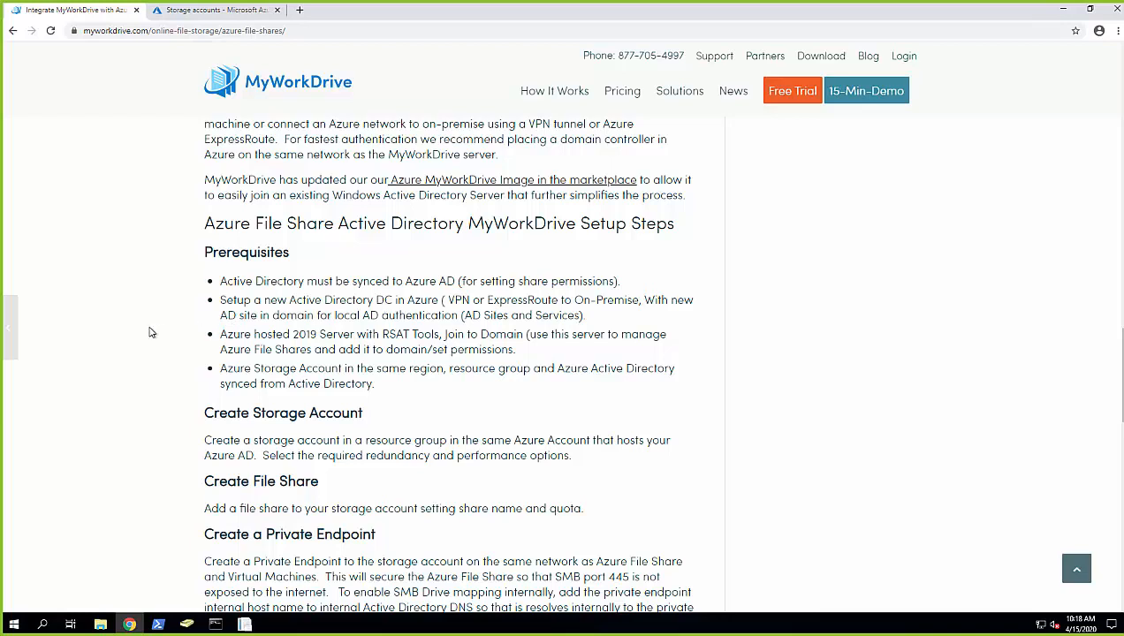
pyautogui.scroll(-1, 151, 332)
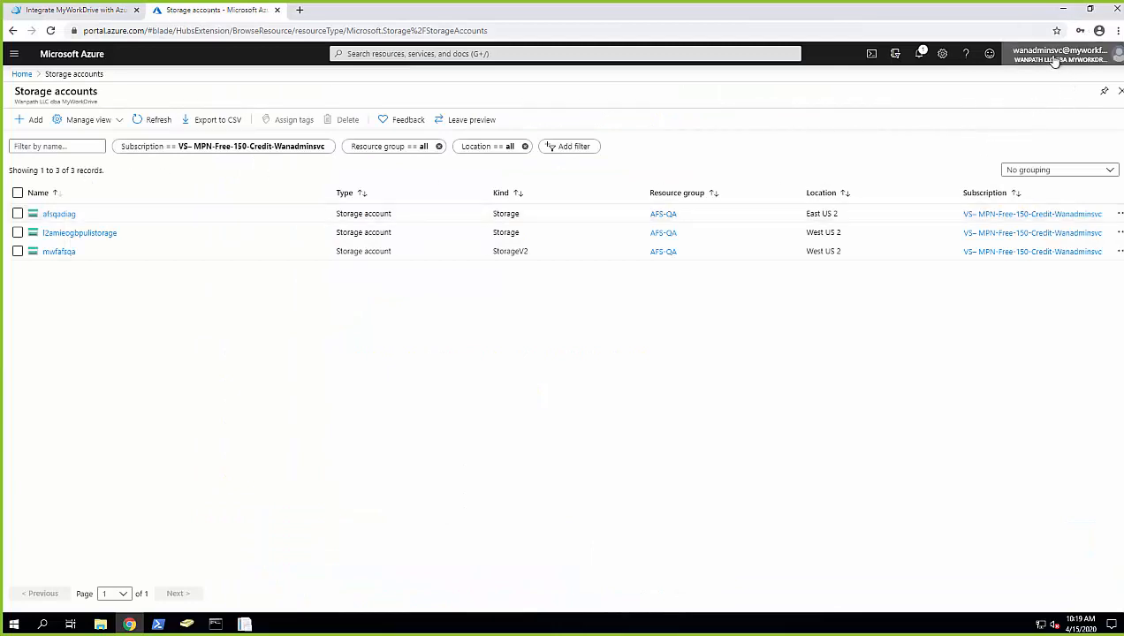
# - In the Azure portal, inspect the file shares and configuration of the mwfafsqa storage account, ending on its overview
pyautogui.click(59, 253)
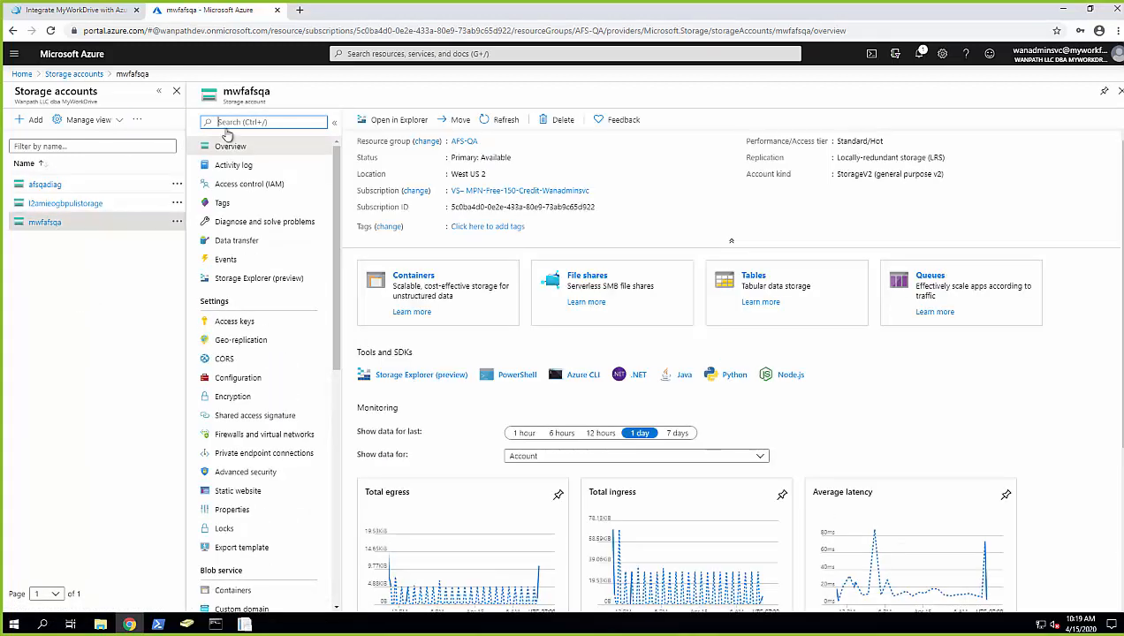
pyautogui.click(583, 276)
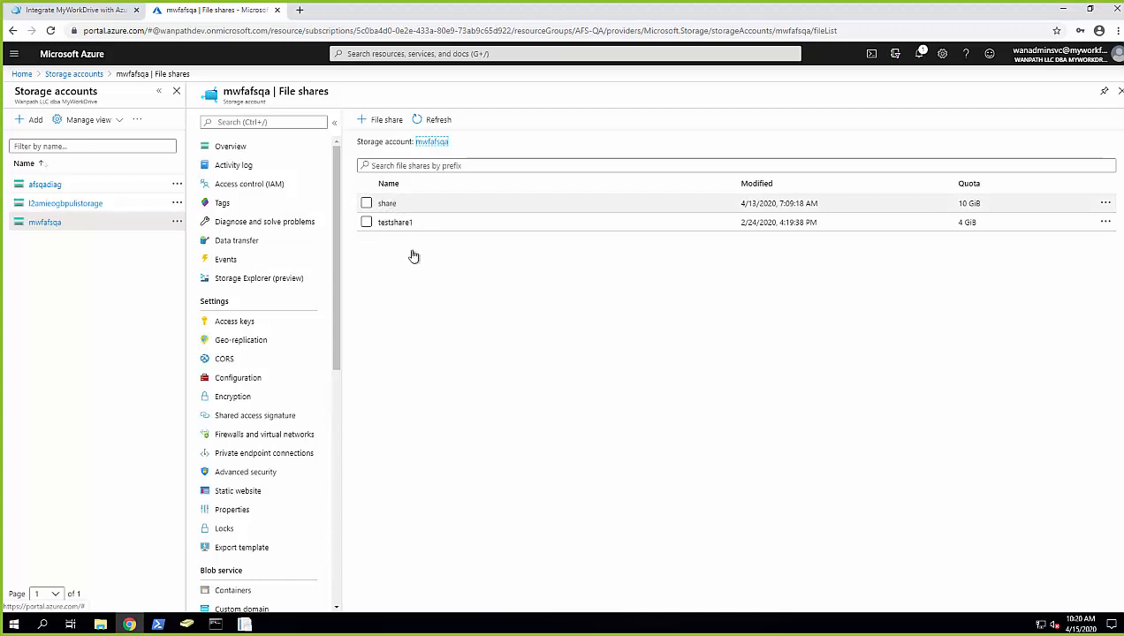
pyautogui.click(239, 379)
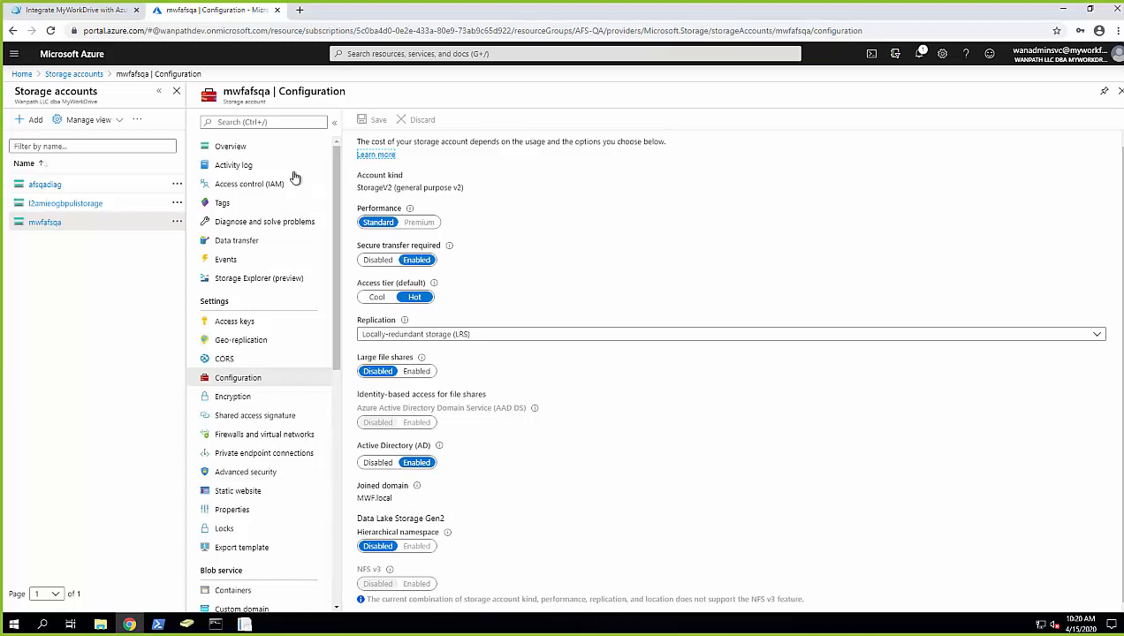
pyautogui.click(233, 151)
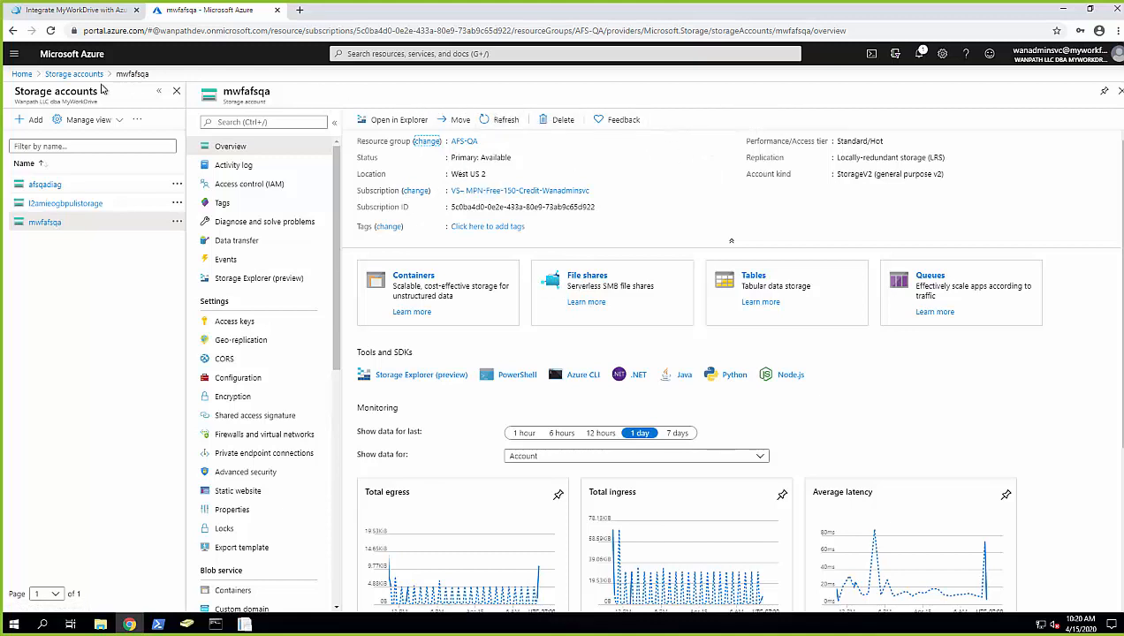
# - Find the openvpnVNET virtual network through the Networking category of all services and inspect its DNS servers
pyautogui.click(14, 54)
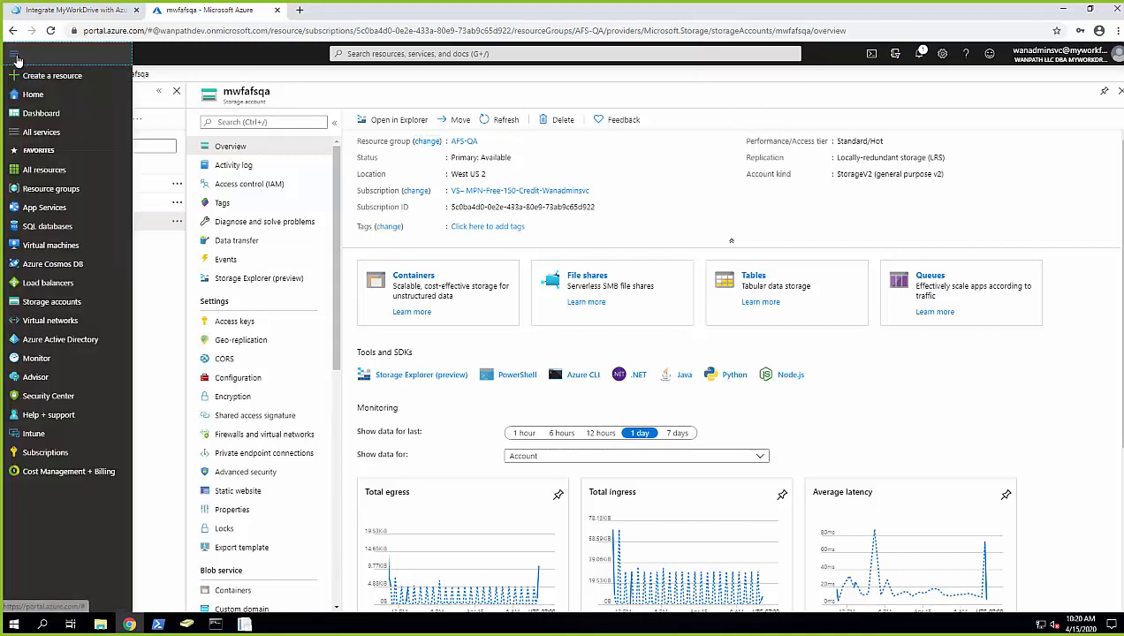
pyautogui.click(40, 137)
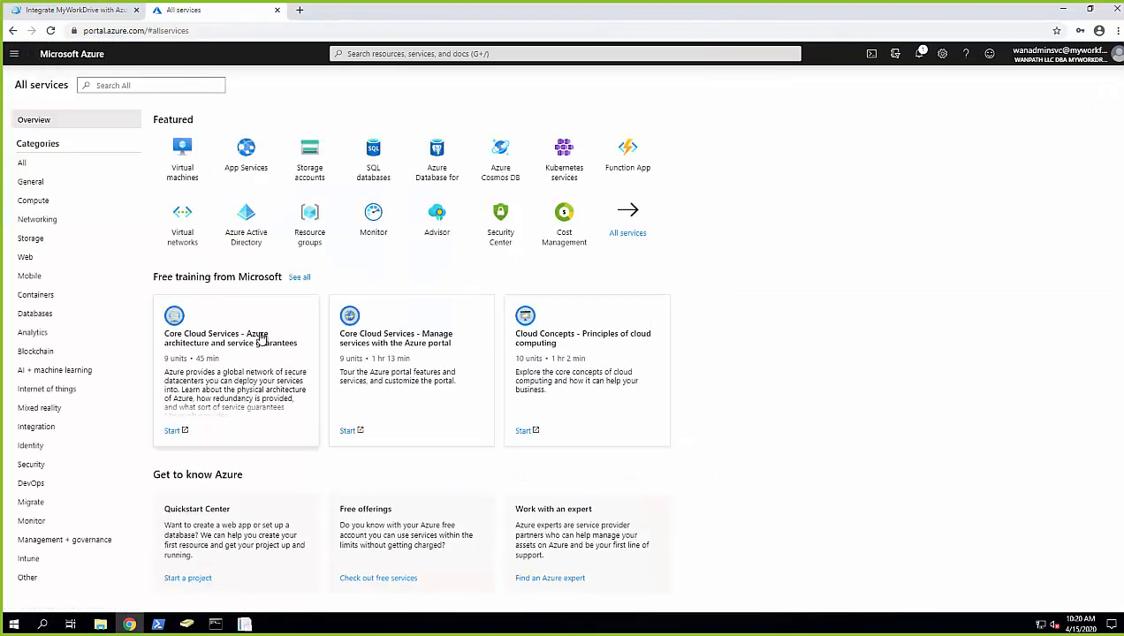
pyautogui.click(38, 221)
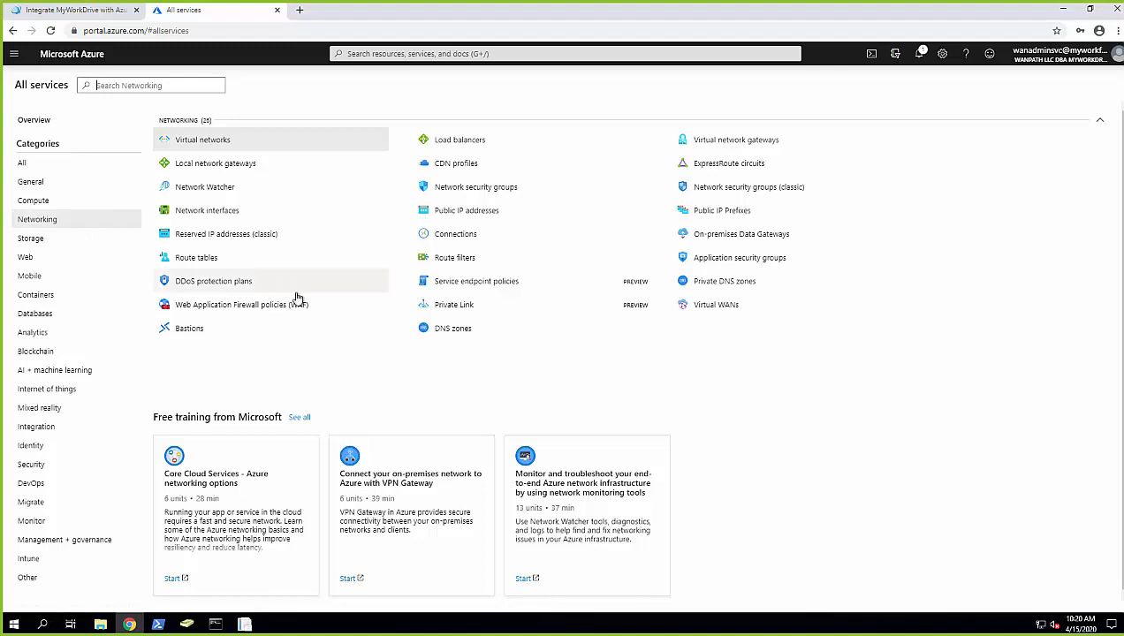
pyautogui.click(203, 141)
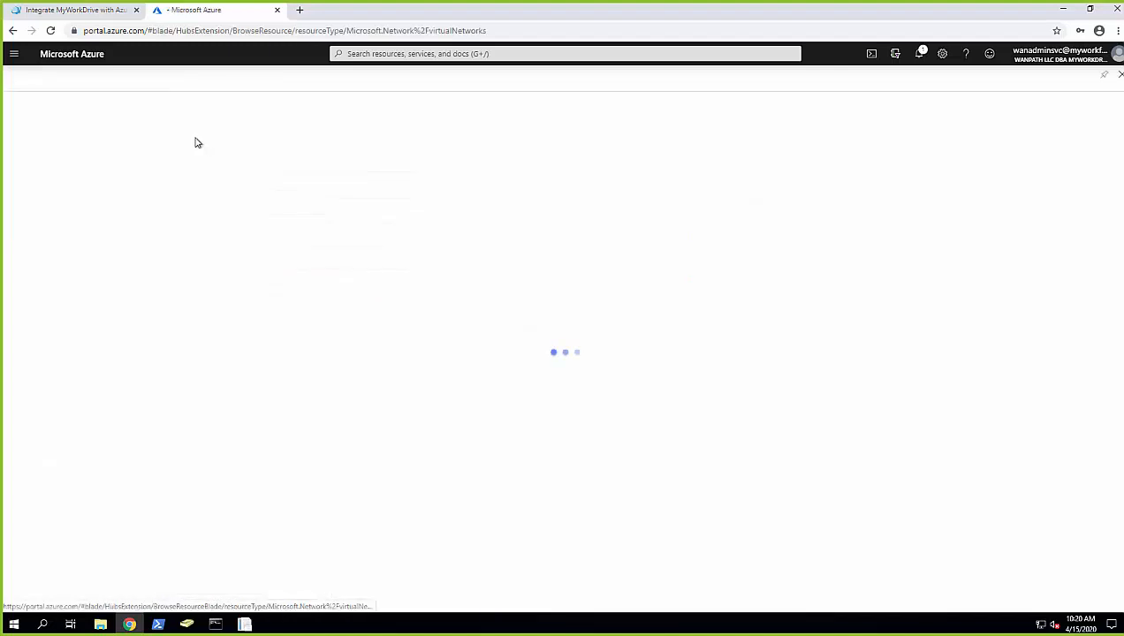
pyautogui.click(66, 214)
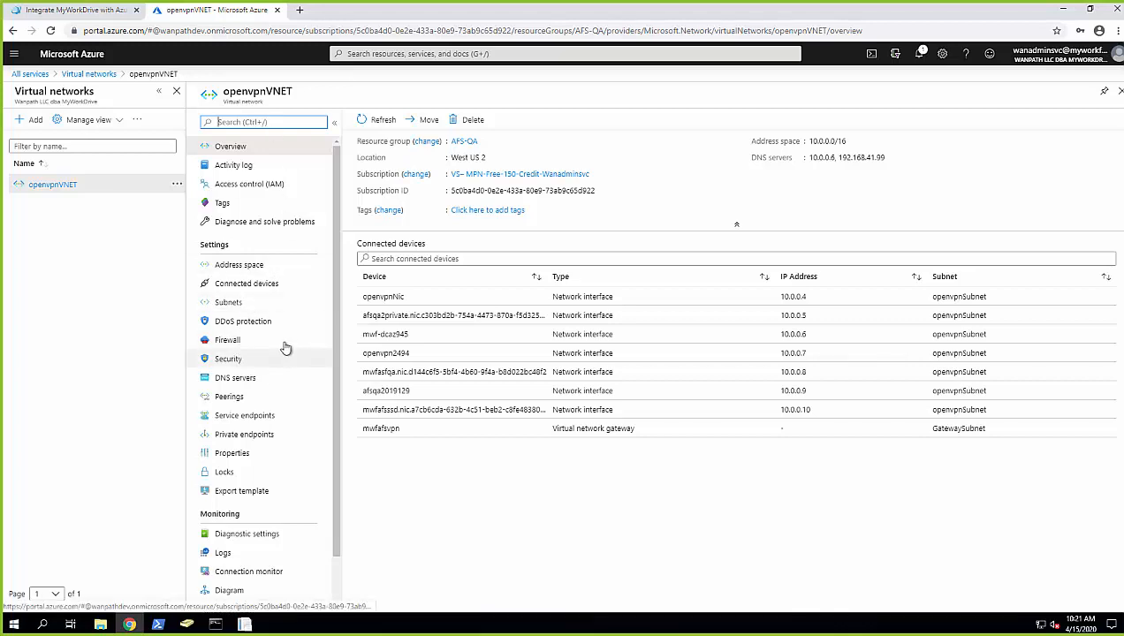
pyautogui.click(243, 379)
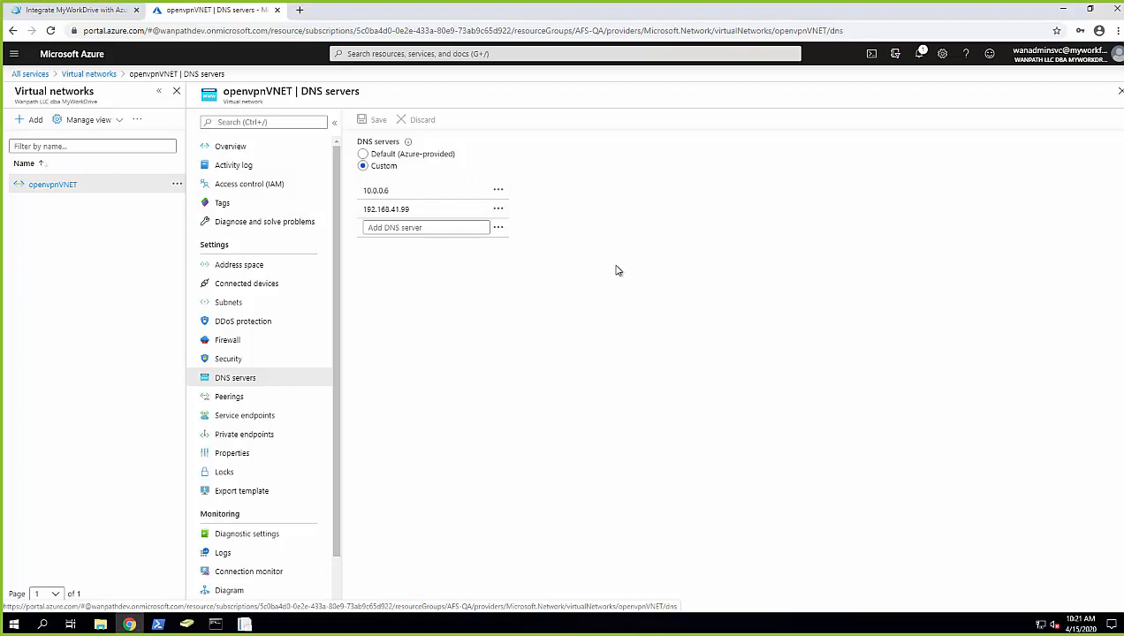
pyautogui.click(15, 54)
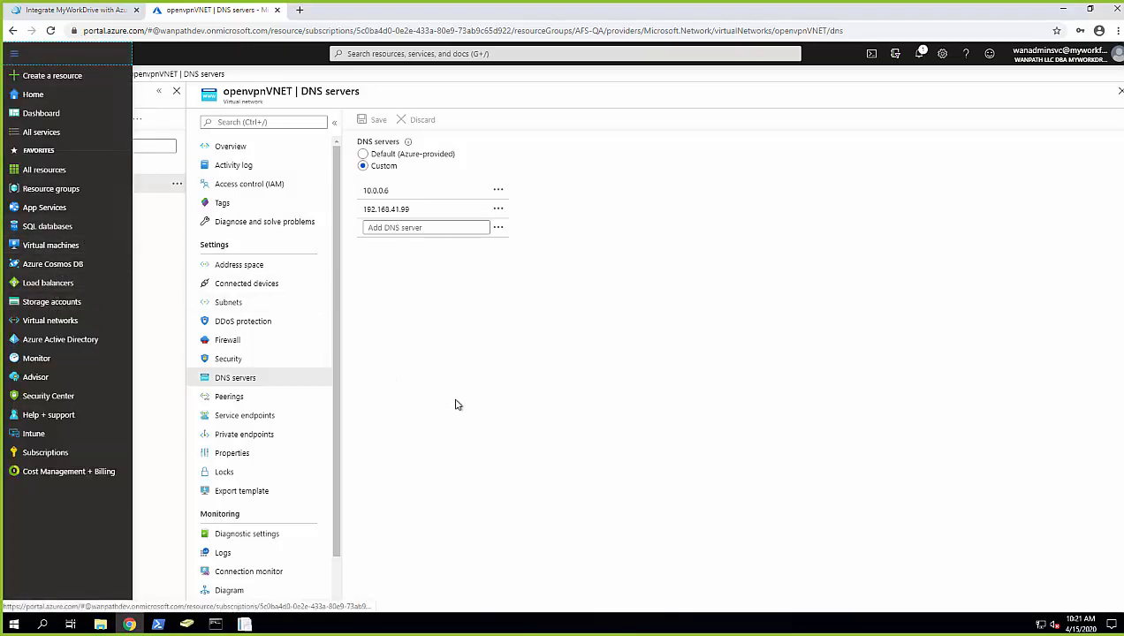
# - Read the article's Create a Private Endpoint section and check the address space of openvpnVNET in the Azure portal
pyautogui.click(46, 12)
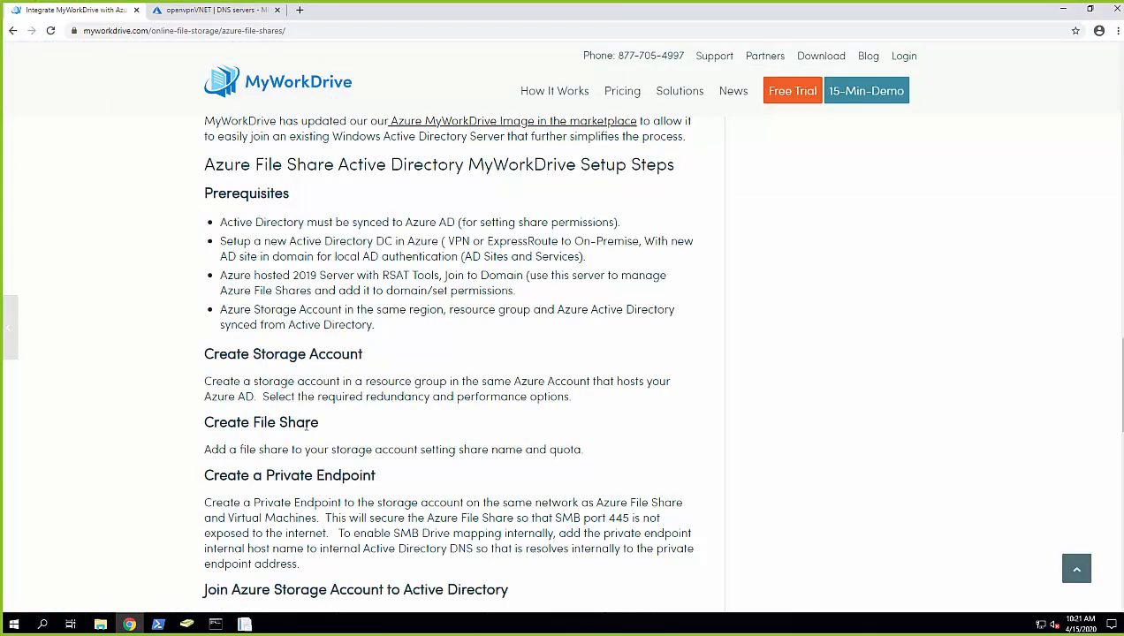
pyautogui.scroll(-2, 855, 469)
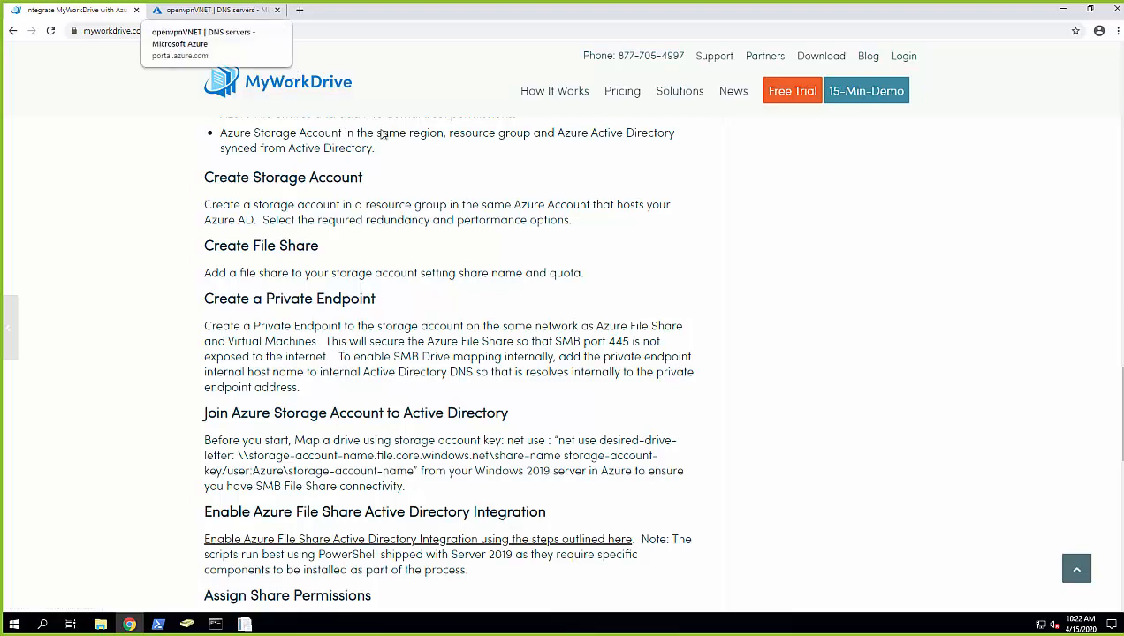
pyautogui.click(205, 13)
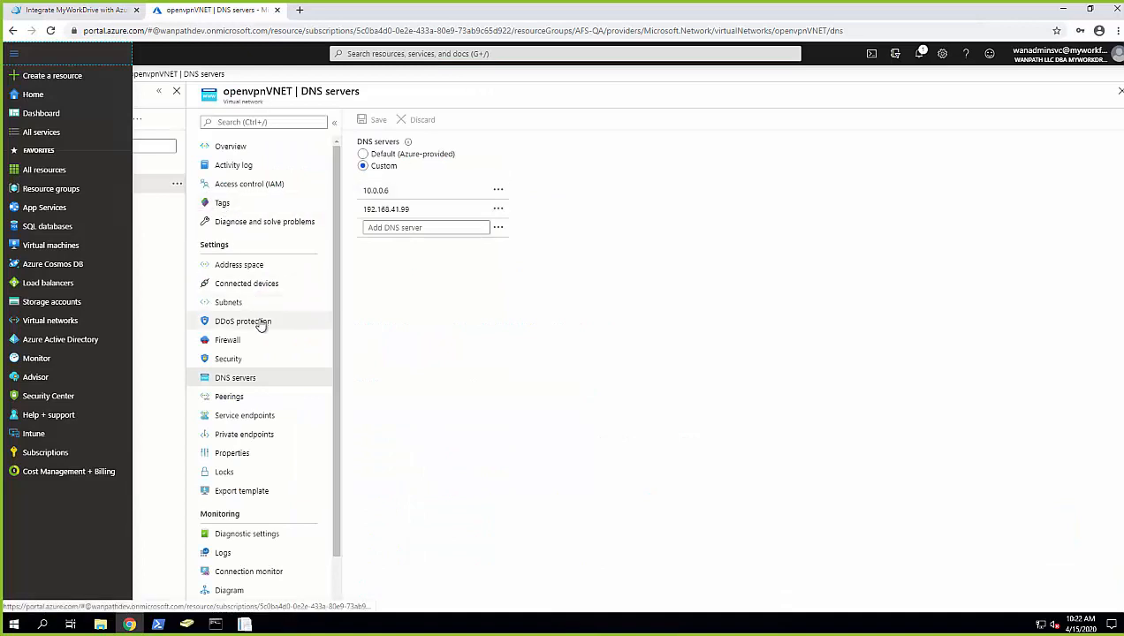
pyautogui.click(254, 271)
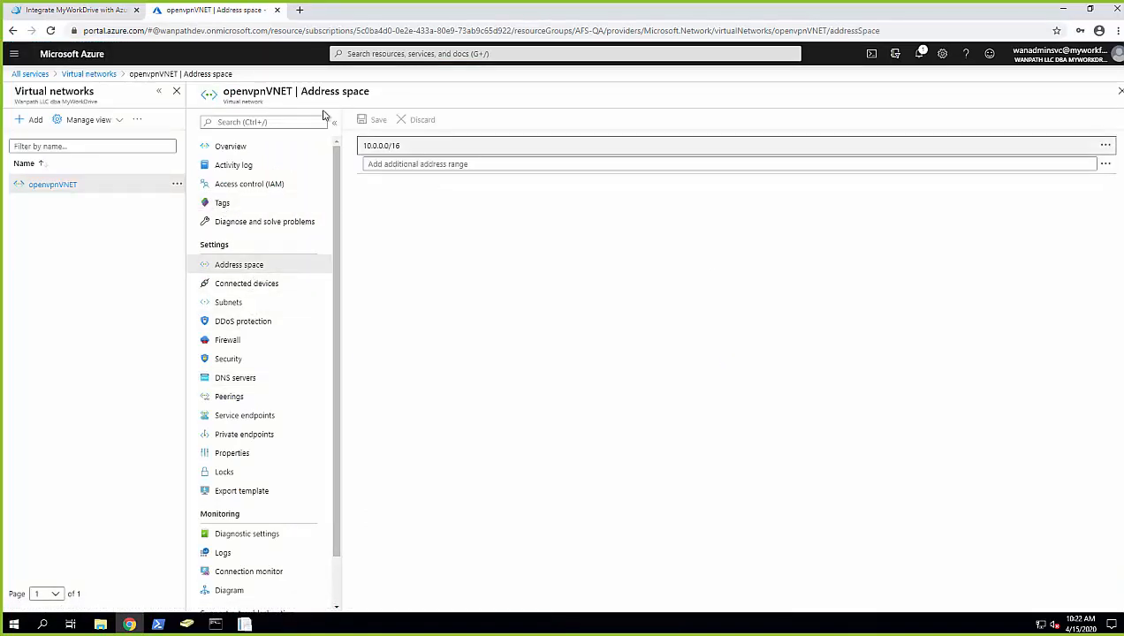
# - Return to the MyWorkDrive article and read the sections on joining the storage account to Active Directory and assigning share permissions
pyautogui.click(66, 14)
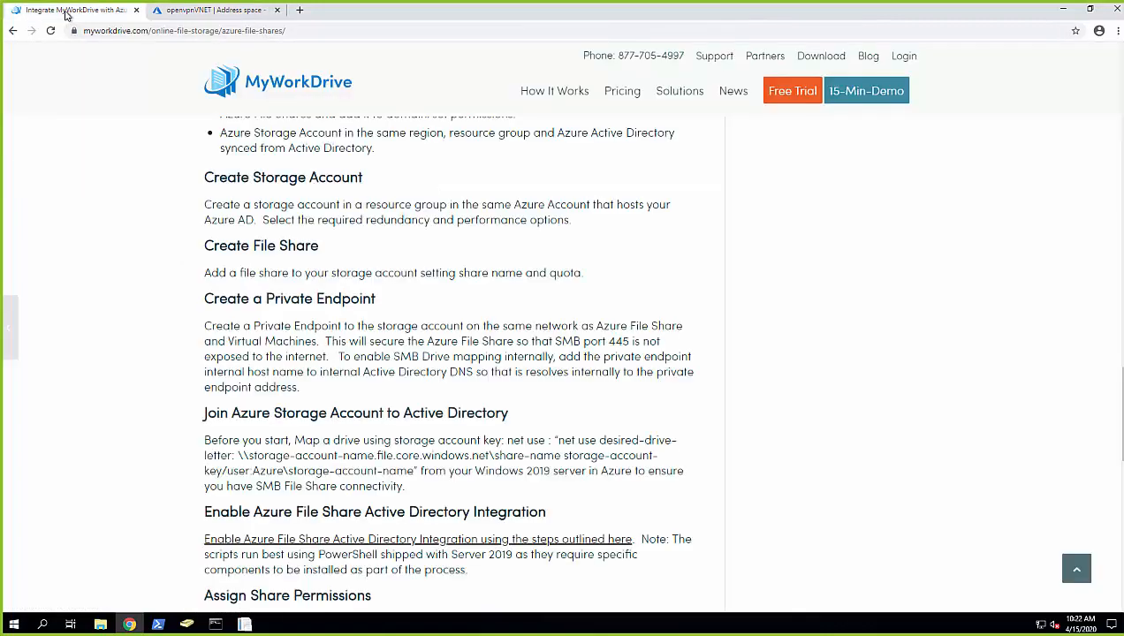
pyautogui.scroll(-2, 735, 468)
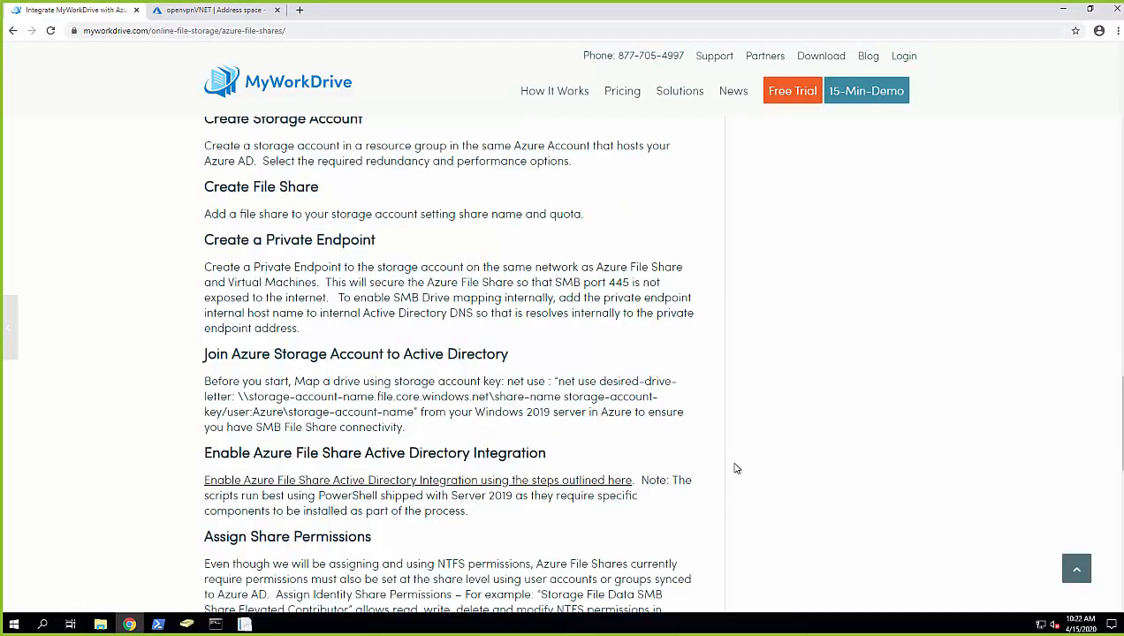
pyautogui.scroll(-2, 735, 469)
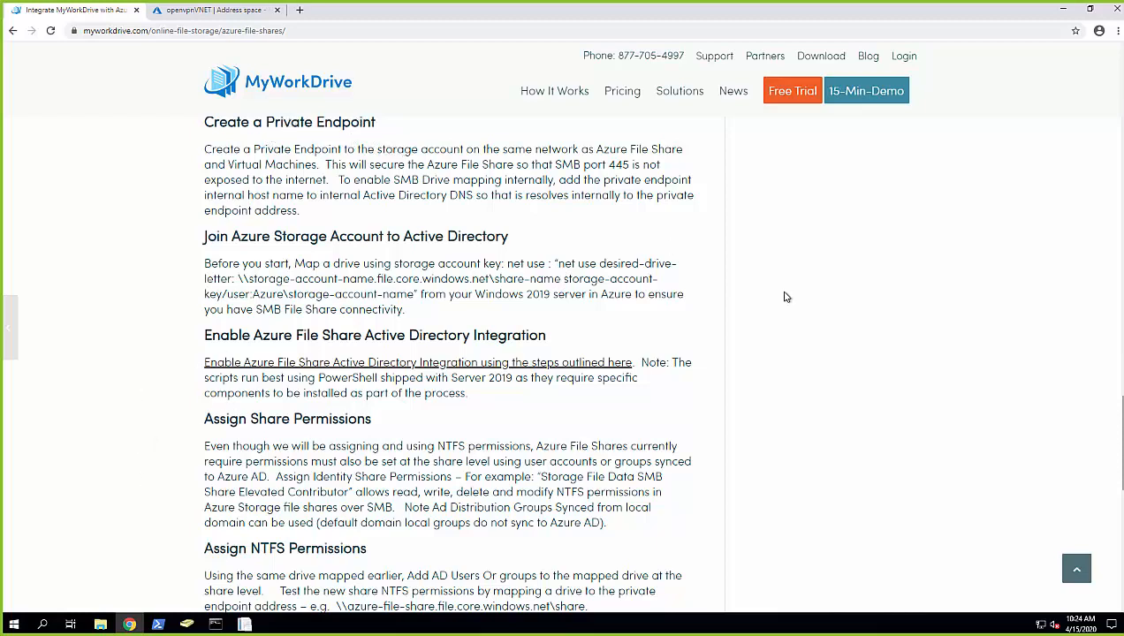
# - Switch to File Explorer and view the contents of the mwfafsqa share on mapped drives Y: and Z:
pyautogui.click(100, 624)
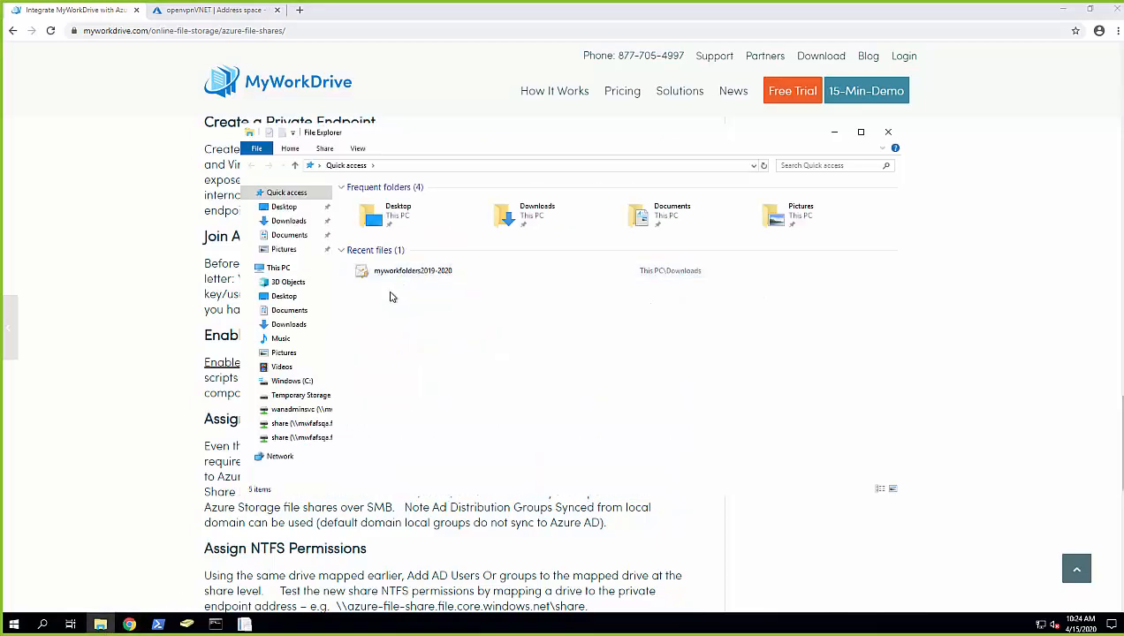
pyautogui.click(306, 429)
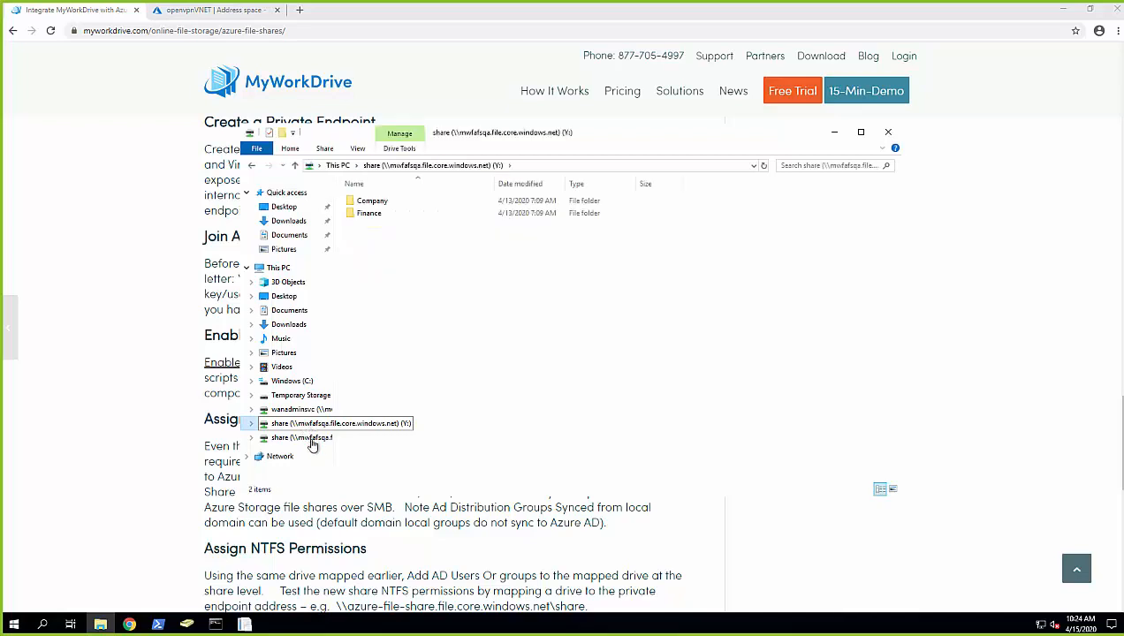
pyautogui.click(315, 438)
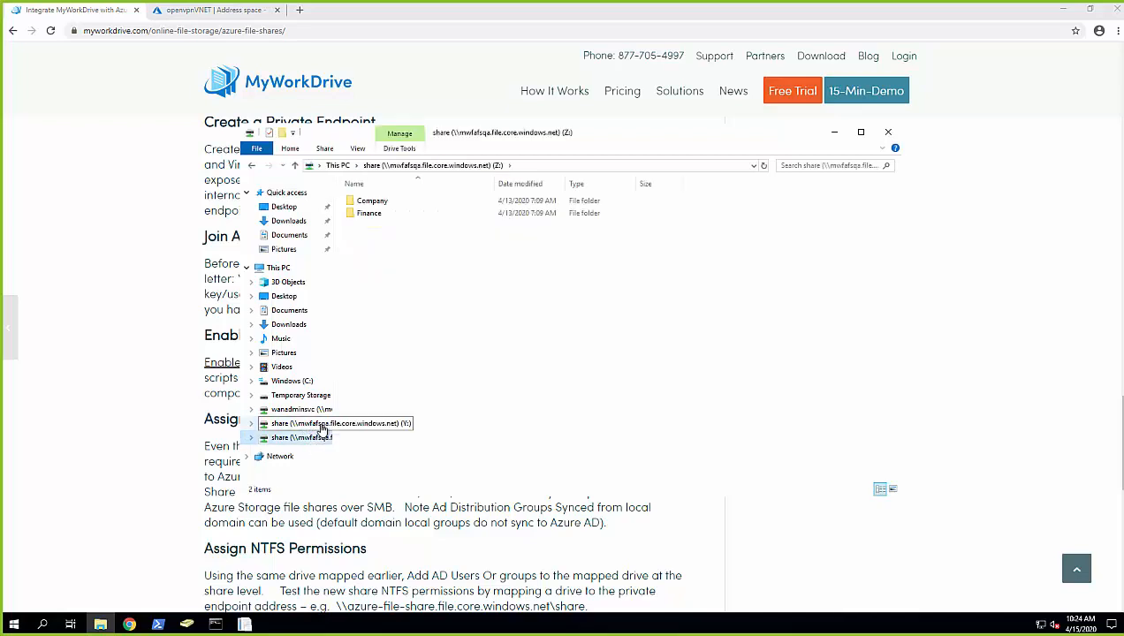
# - Inspect the Domain Users security permissions on mapped drive Y:, then dismiss the properties without changes and minimize File Explorer
pyautogui.click(315, 426)
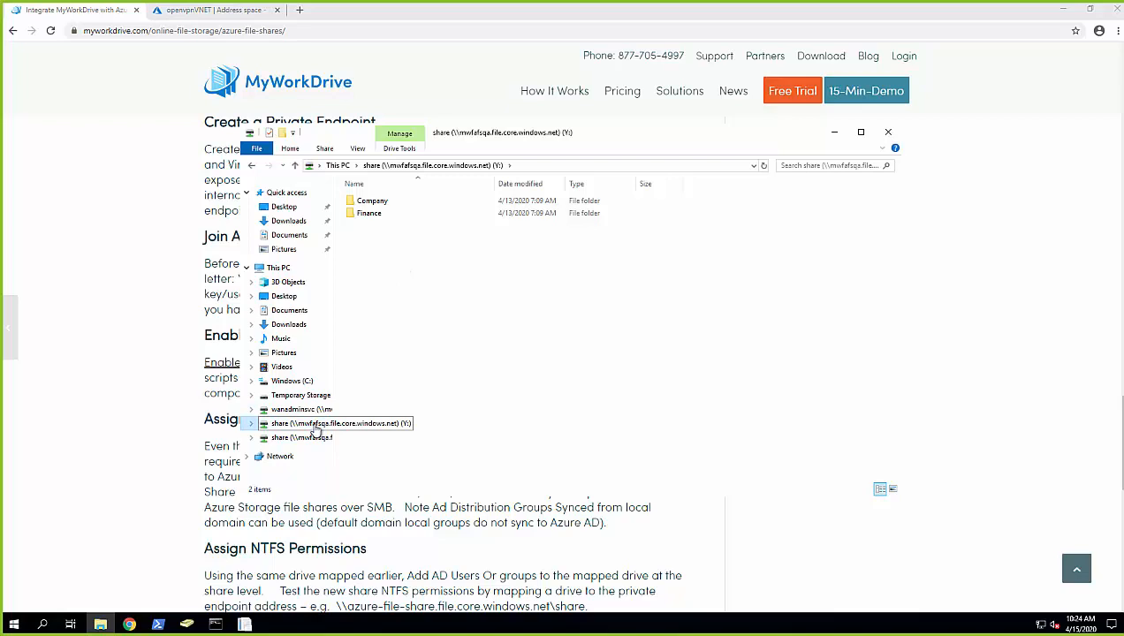
pyautogui.rightClick(315, 427)
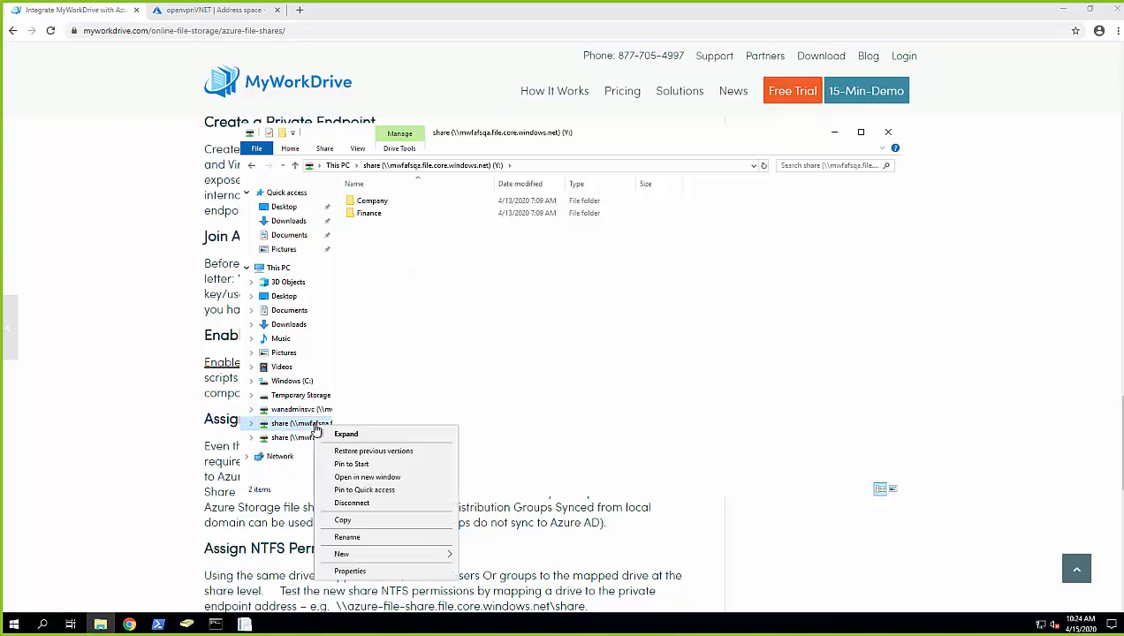
pyautogui.click(350, 572)
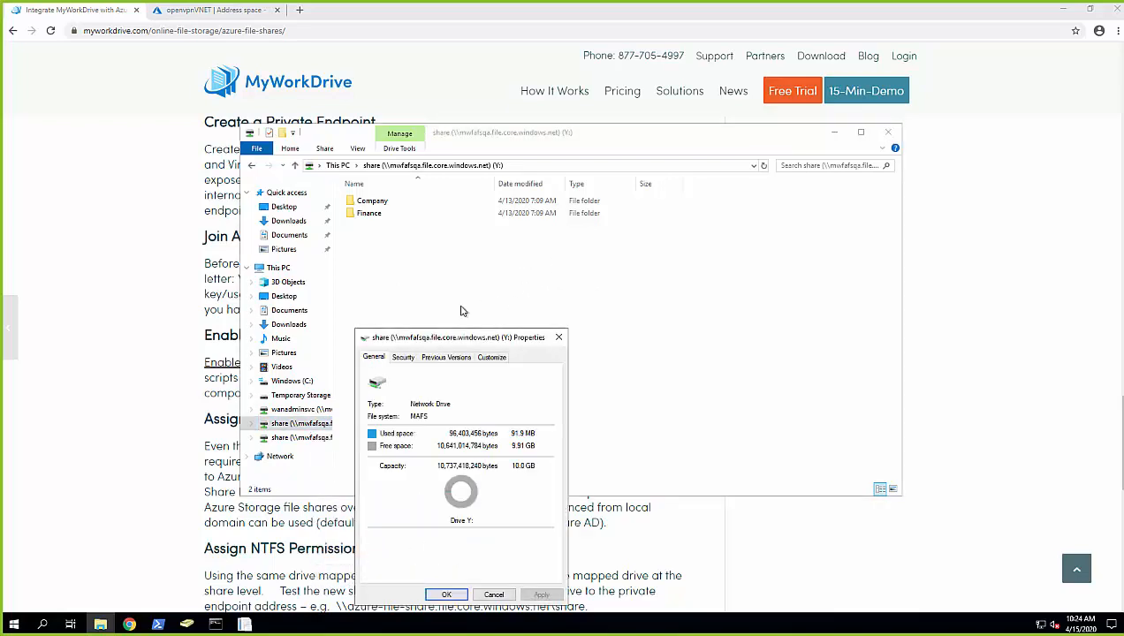
pyautogui.click(399, 360)
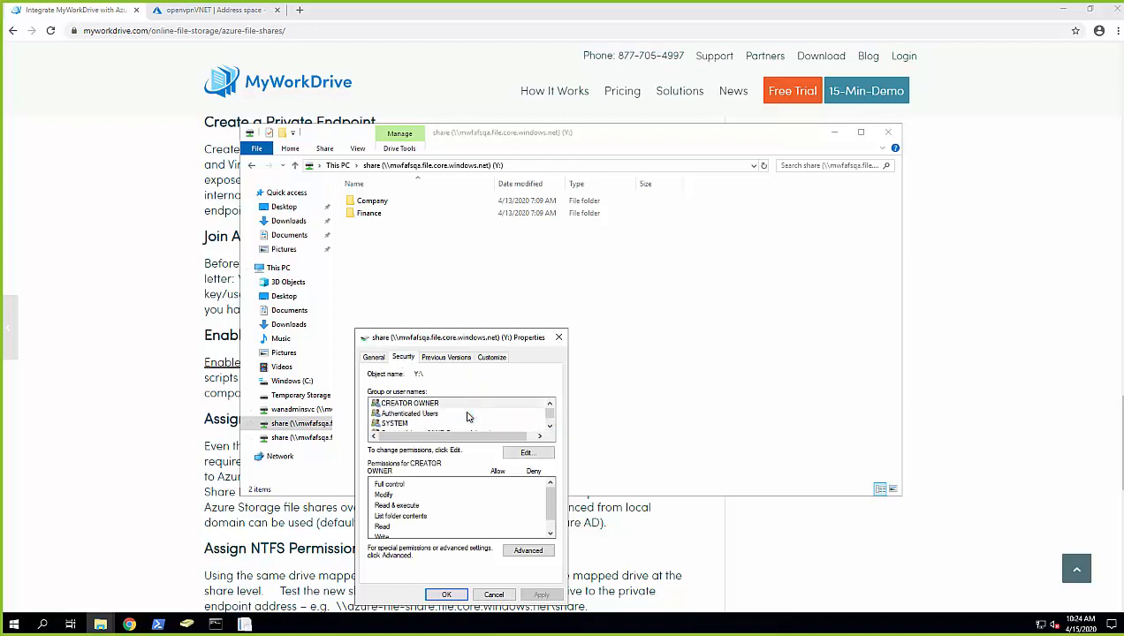
pyautogui.moveTo(549, 413); pyautogui.dragTo(549, 420)
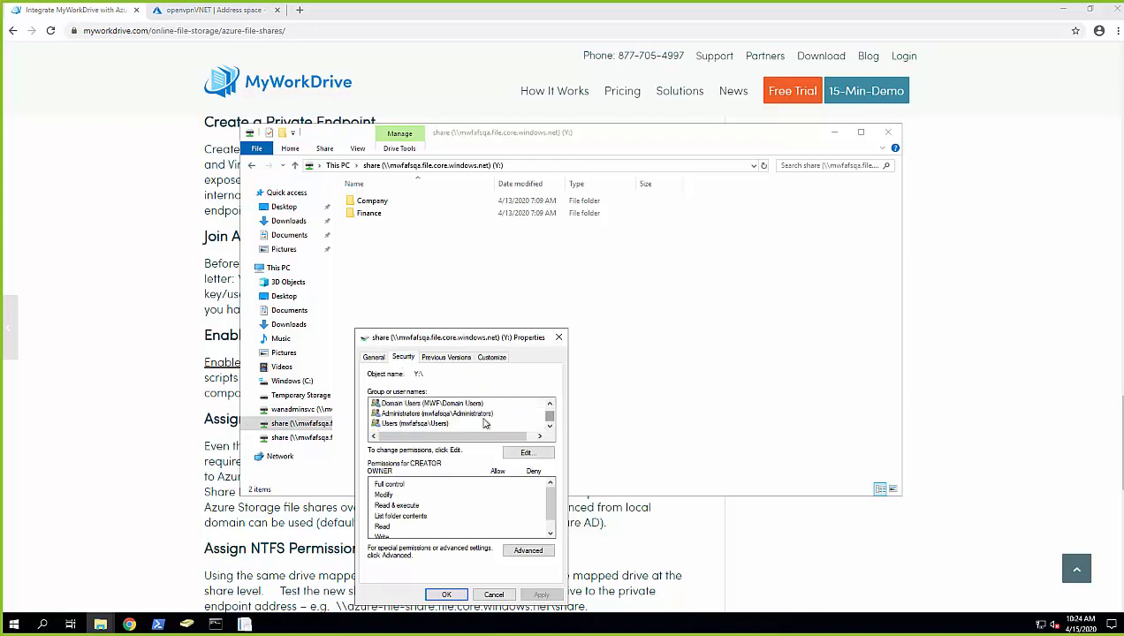
pyautogui.click(459, 404)
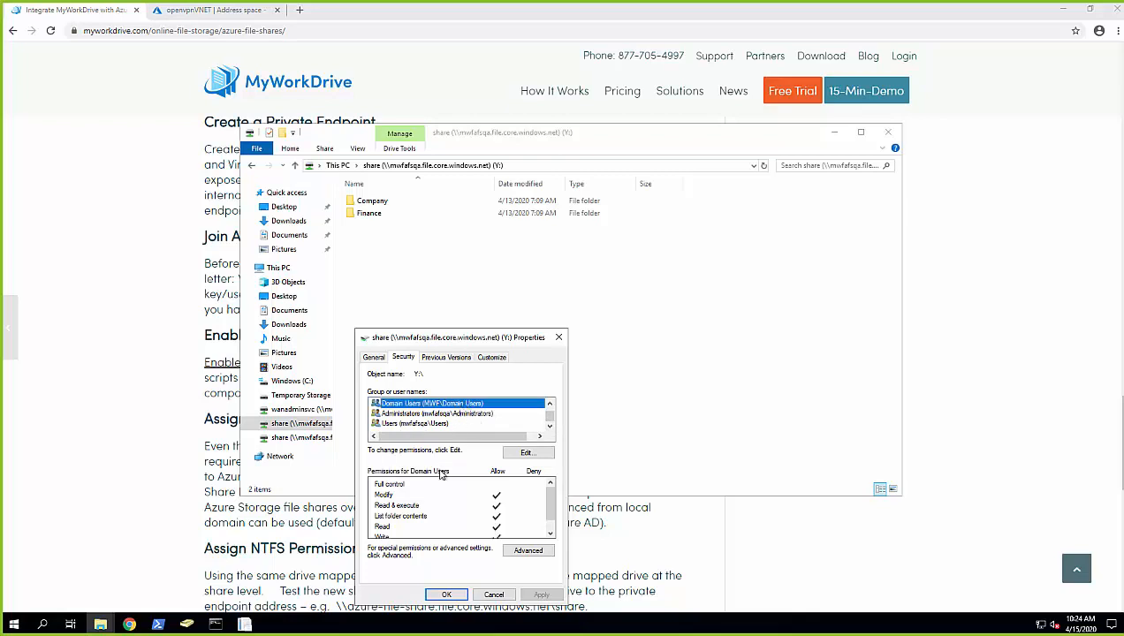
pyautogui.click(494, 598)
pyautogui.click(833, 131)
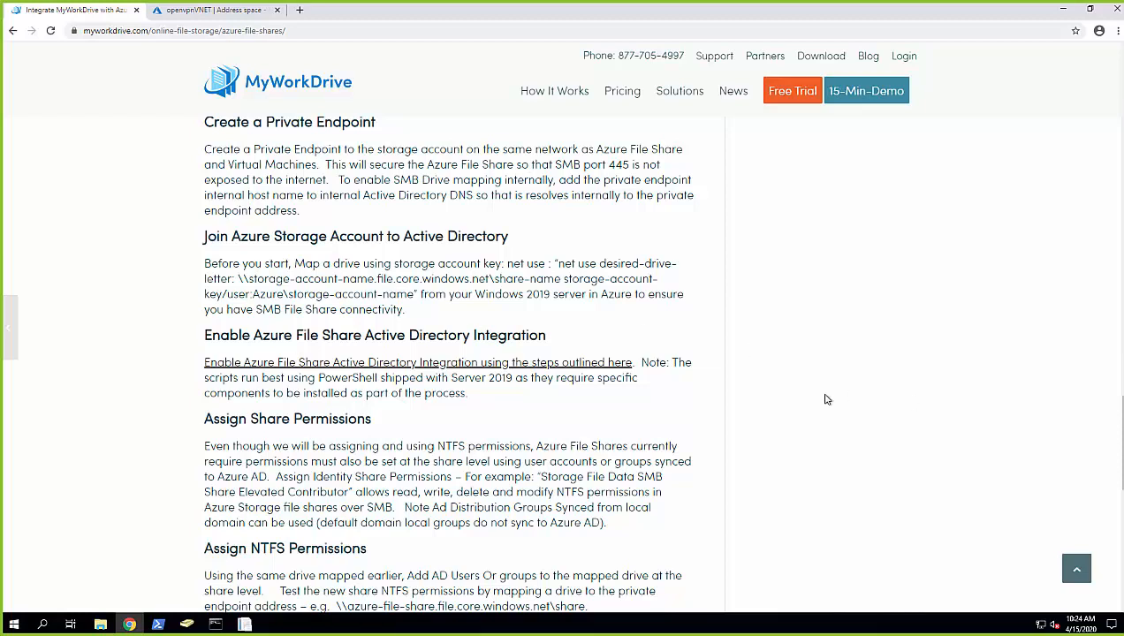
# - Open the article's linked steps for enabling Azure File Share Active Directory integration in a new browser tab and view that page
pyautogui.scroll(-2, 826, 399)
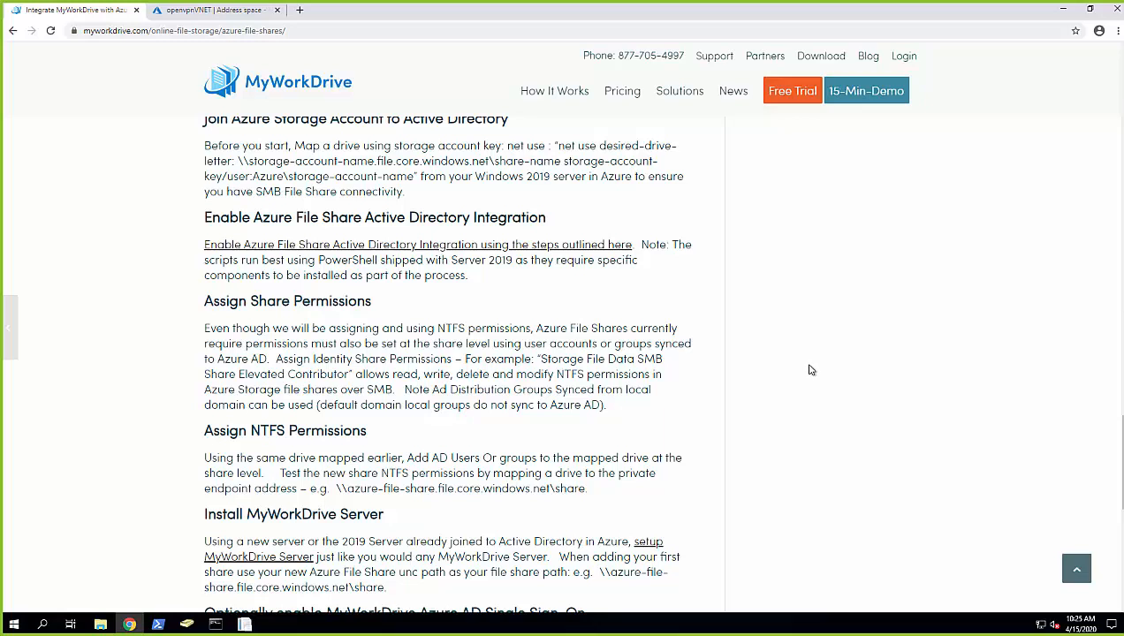
pyautogui.rightClick(531, 253)
pyautogui.click(564, 261)
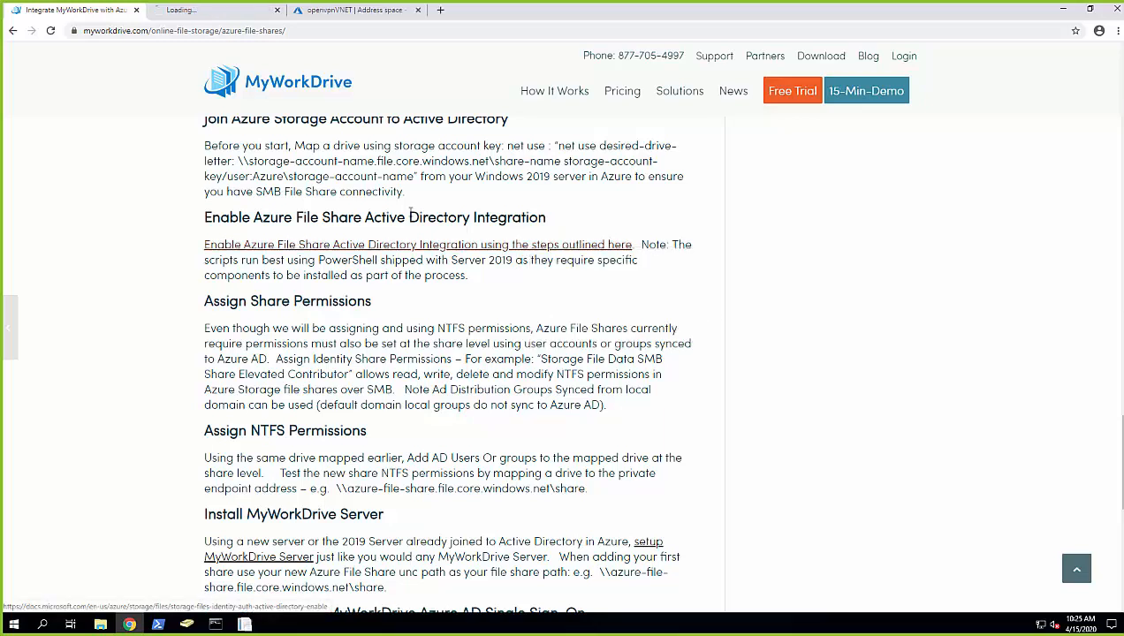
pyautogui.click(221, 11)
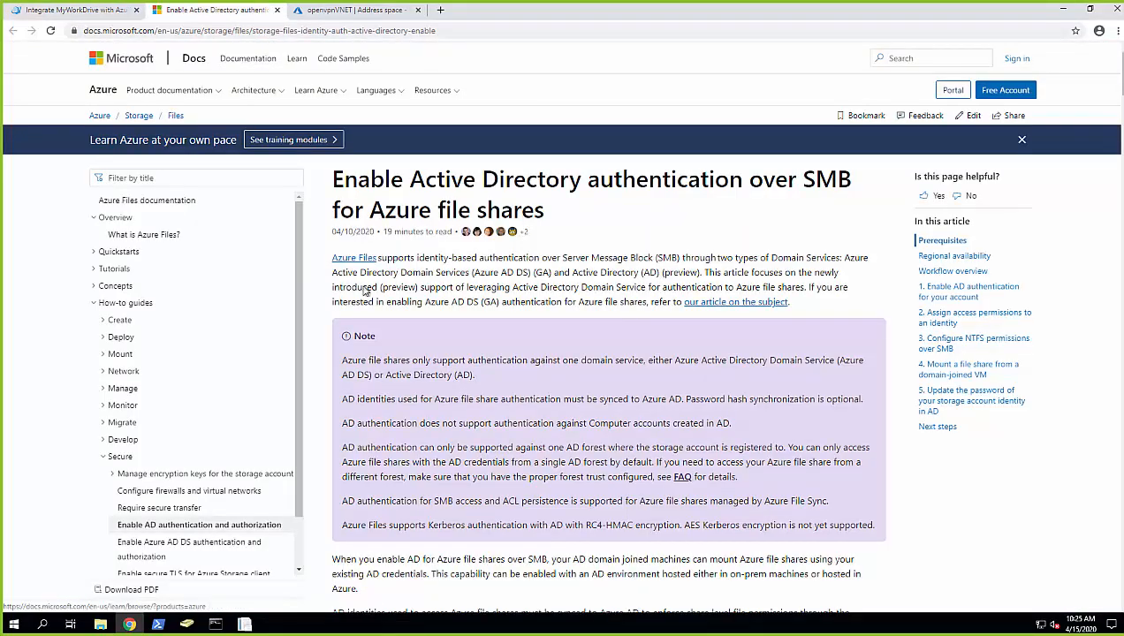
# - Read the Microsoft article's prerequisites, workflow overview, AzFilesHybrid module requirements and the PowerShell script for domain joining the storage account
pyautogui.scroll(-8, 522, 355)
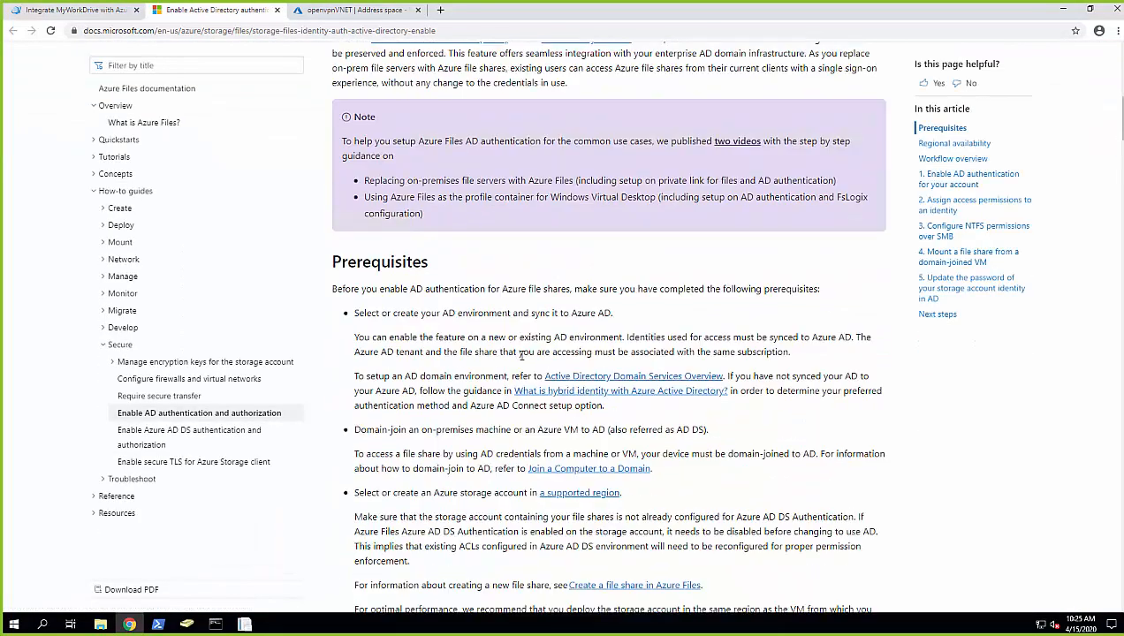
pyautogui.scroll(-7, 521, 355)
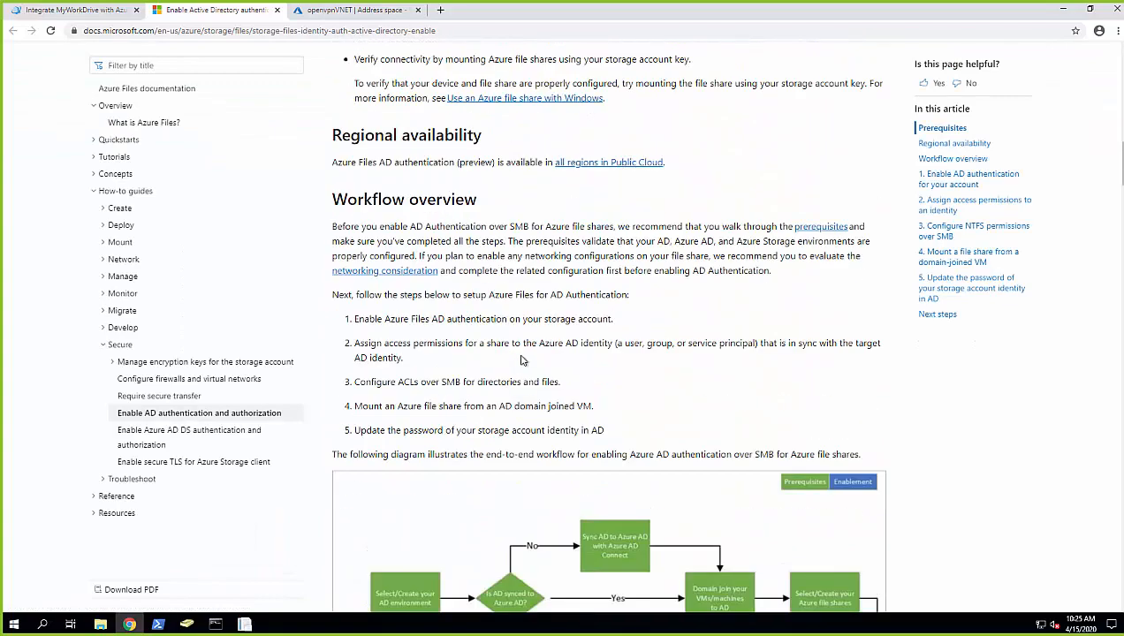
pyautogui.scroll(-7, 521, 361)
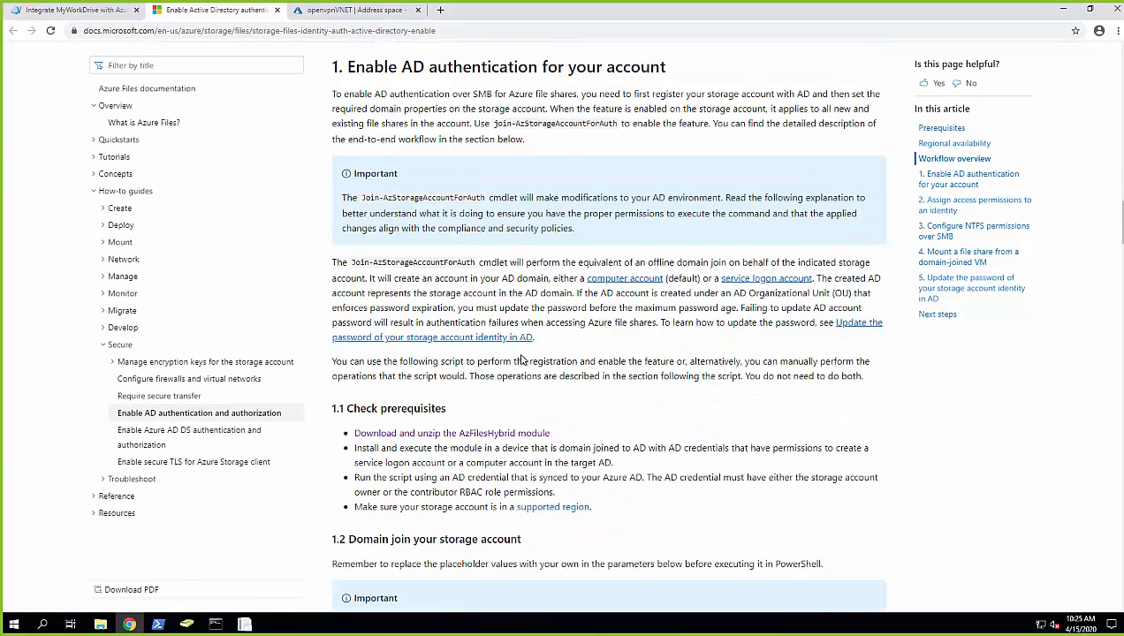
pyautogui.scroll(2, 521, 354)
pyautogui.scroll(-1, 521, 353)
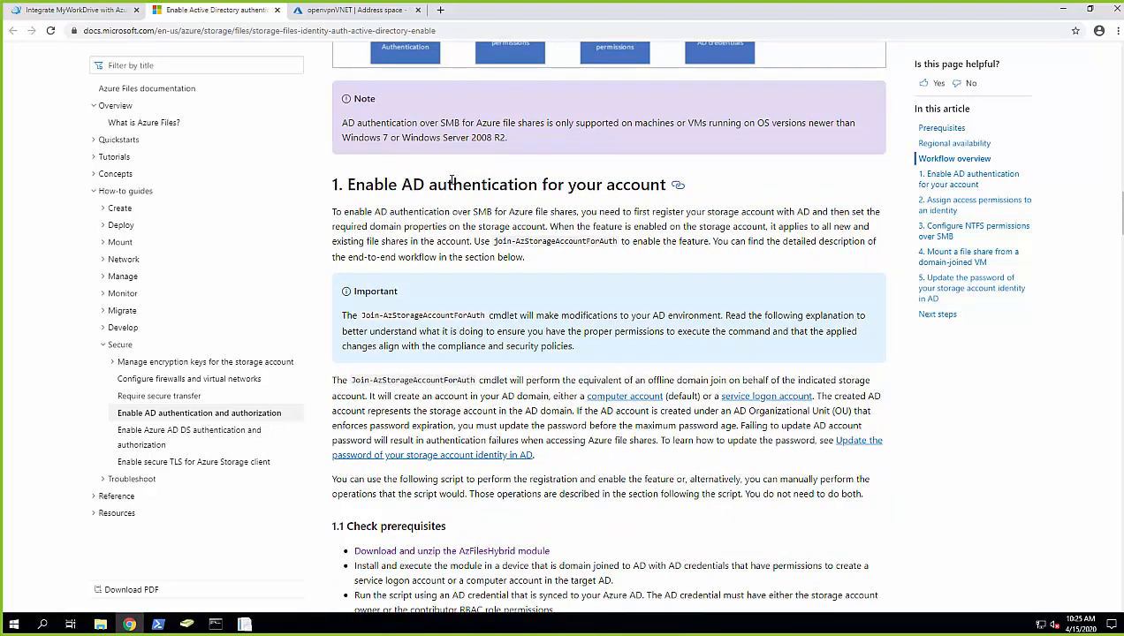
pyautogui.scroll(-3, 579, 371)
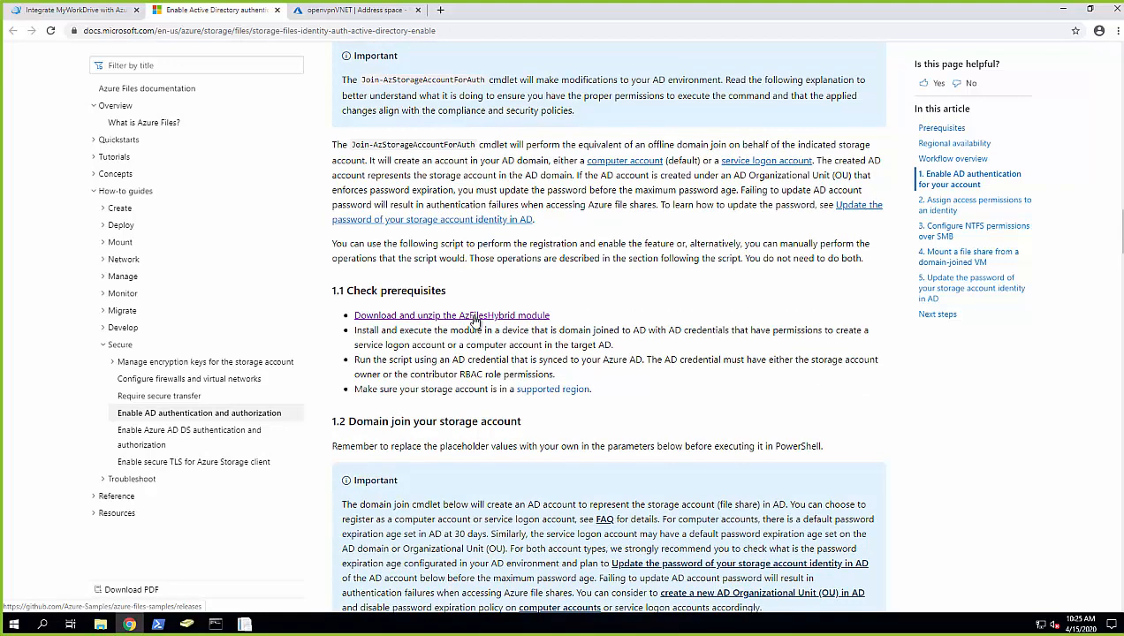
pyautogui.scroll(-3, 489, 387)
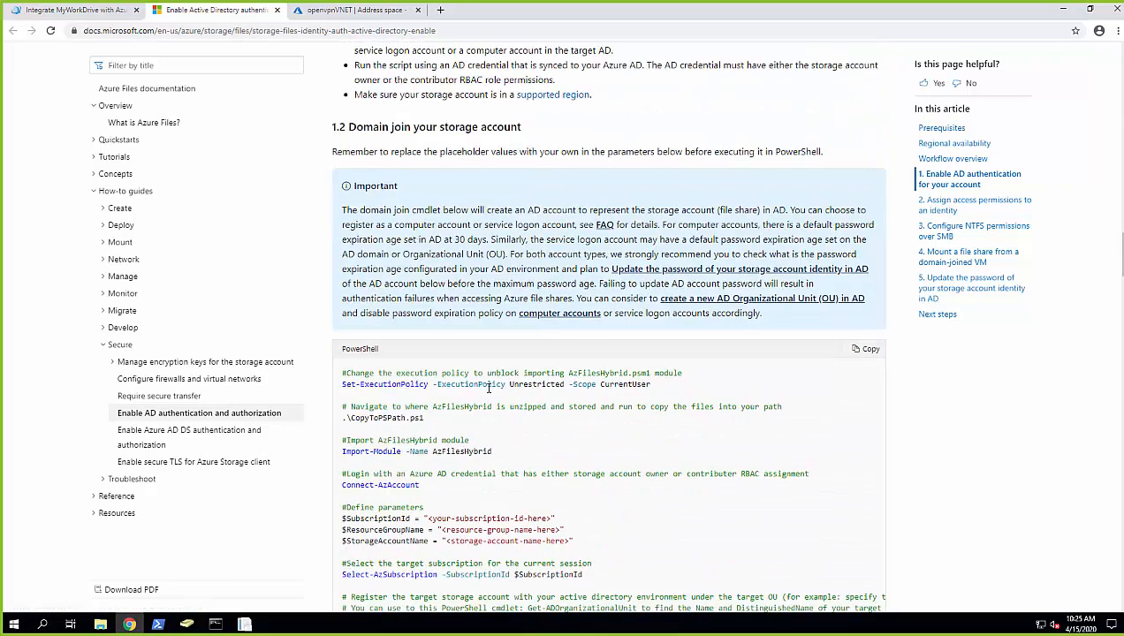
pyautogui.scroll(-1, 486, 384)
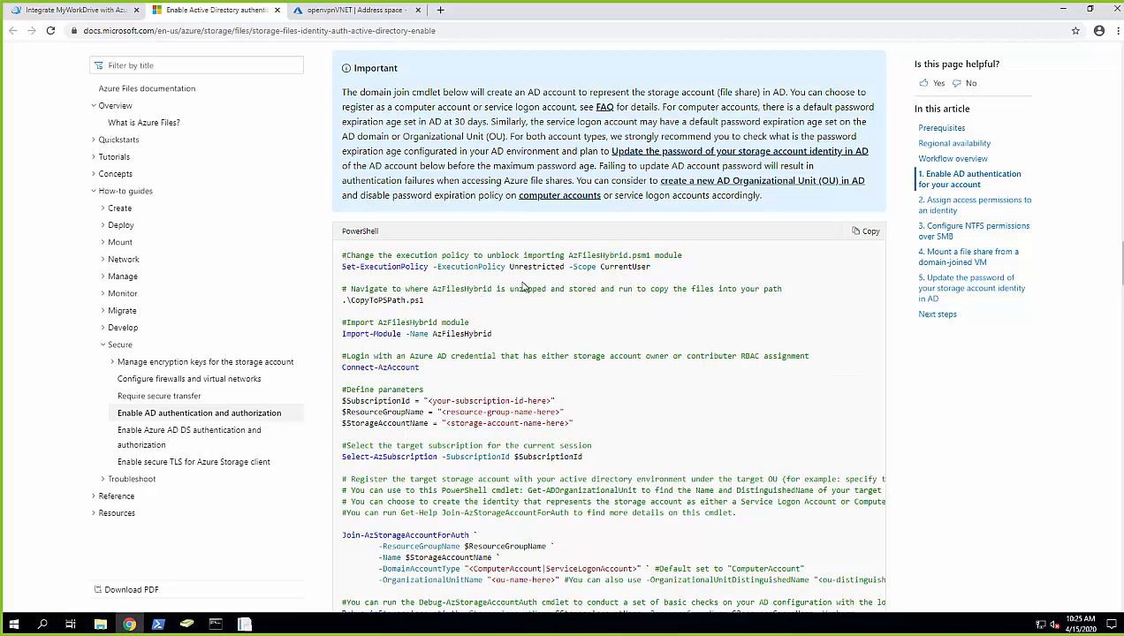
pyautogui.scroll(-3, 599, 409)
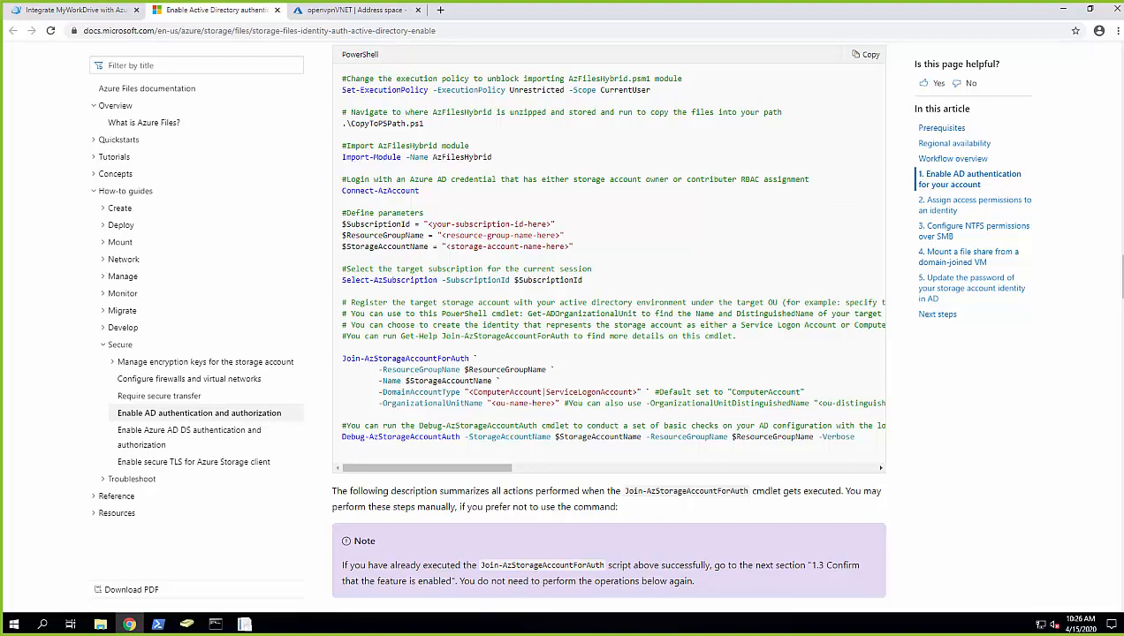
# - Switch to AzureFileShares-JoinToAD-commands.txt in Notepad and review the execution policy, CopyToPSPath.ps1 and AzFilesHybrid import commands
pyautogui.moveTo(1122, 35); pyautogui.dragTo(543, 47)
pyautogui.click(807, 42)
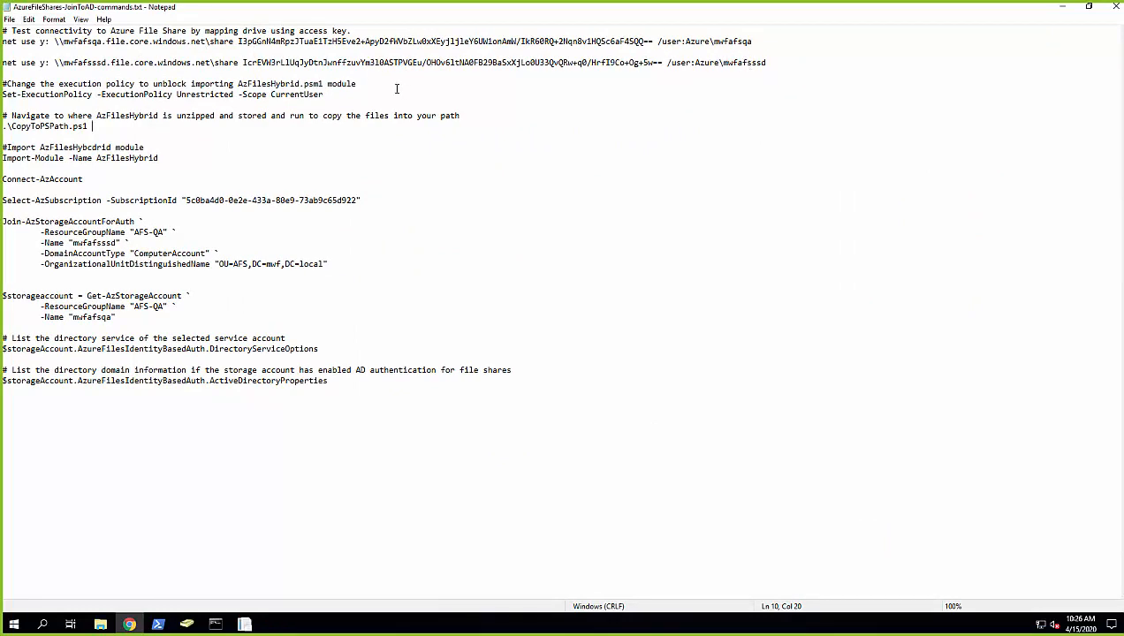
pyautogui.click(329, 94)
pyautogui.click(96, 126)
pyautogui.click(160, 158)
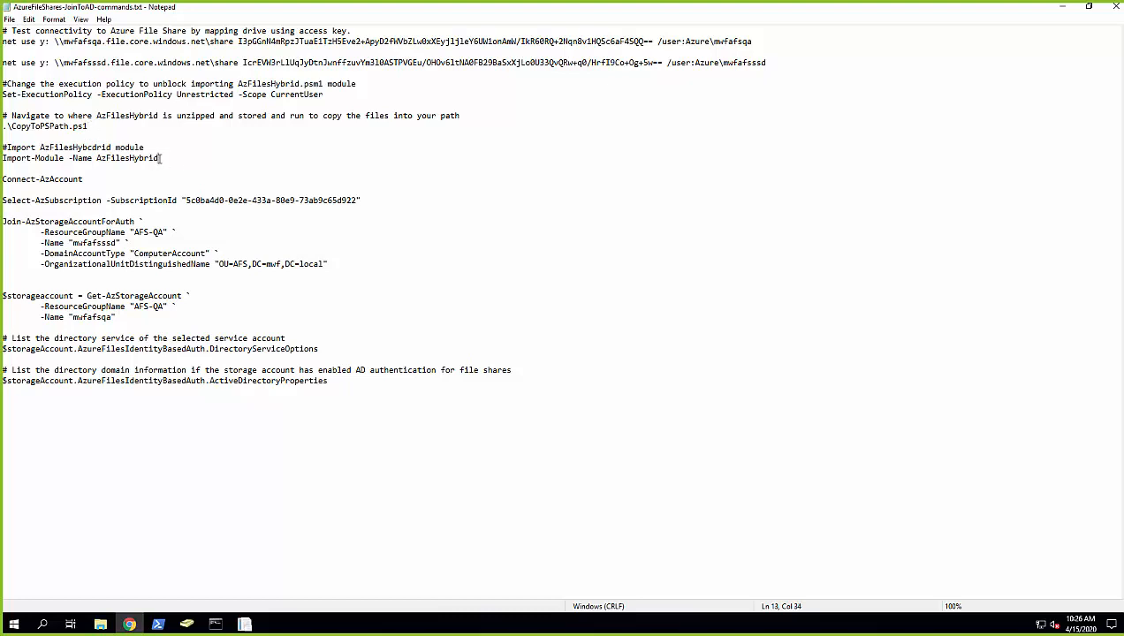
# - Review the Connect-AzAccount and Join-AzStorageAccountForAuth commands, highlighting the storage account name, domain account type and organizational unit parameters
pyautogui.click(78, 180)
pyautogui.click(144, 220)
pyautogui.click(74, 242)
pyautogui.moveTo(73, 242); pyautogui.dragTo(117, 242)
pyautogui.moveTo(218, 263); pyautogui.dragTo(324, 263)
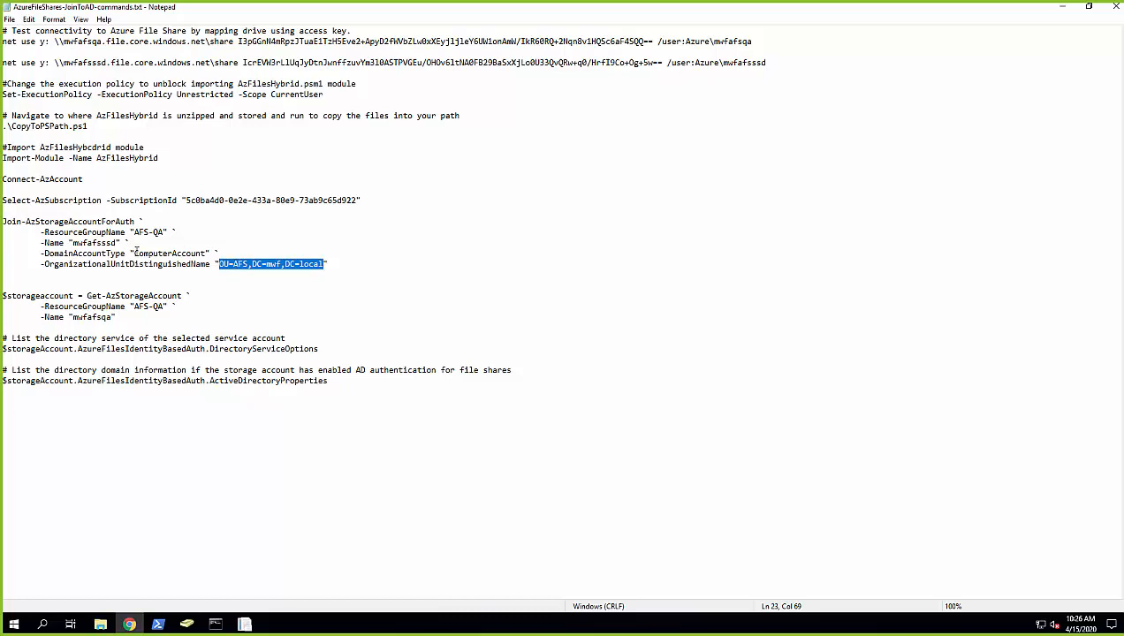
pyautogui.moveTo(134, 253); pyautogui.dragTo(209, 253)
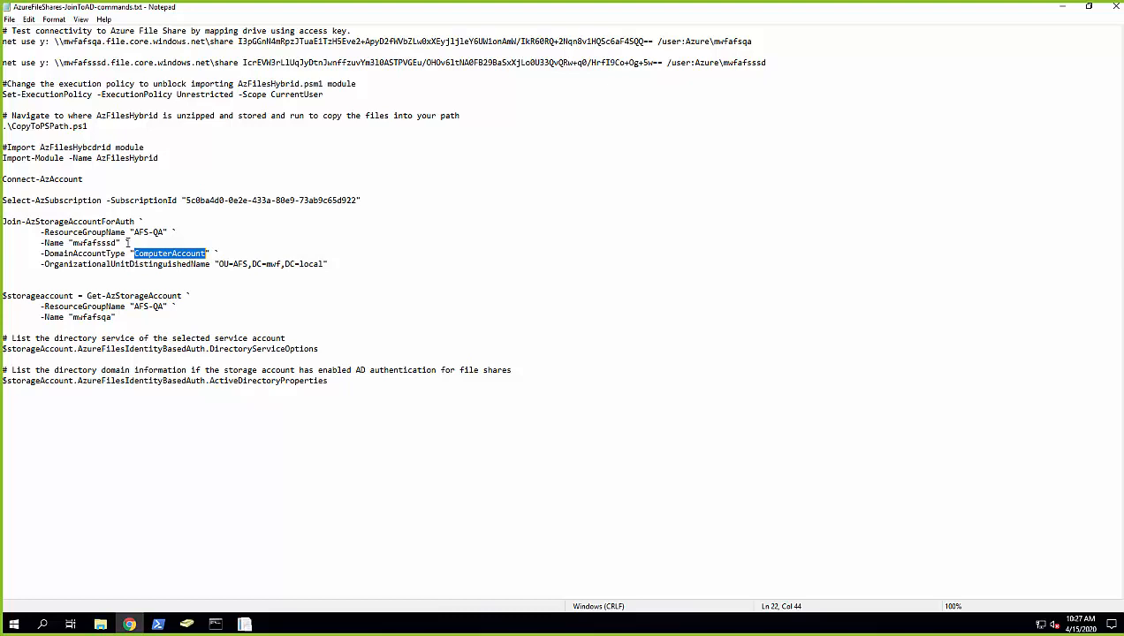
pyautogui.moveTo(3, 220); pyautogui.dragTo(384, 266)
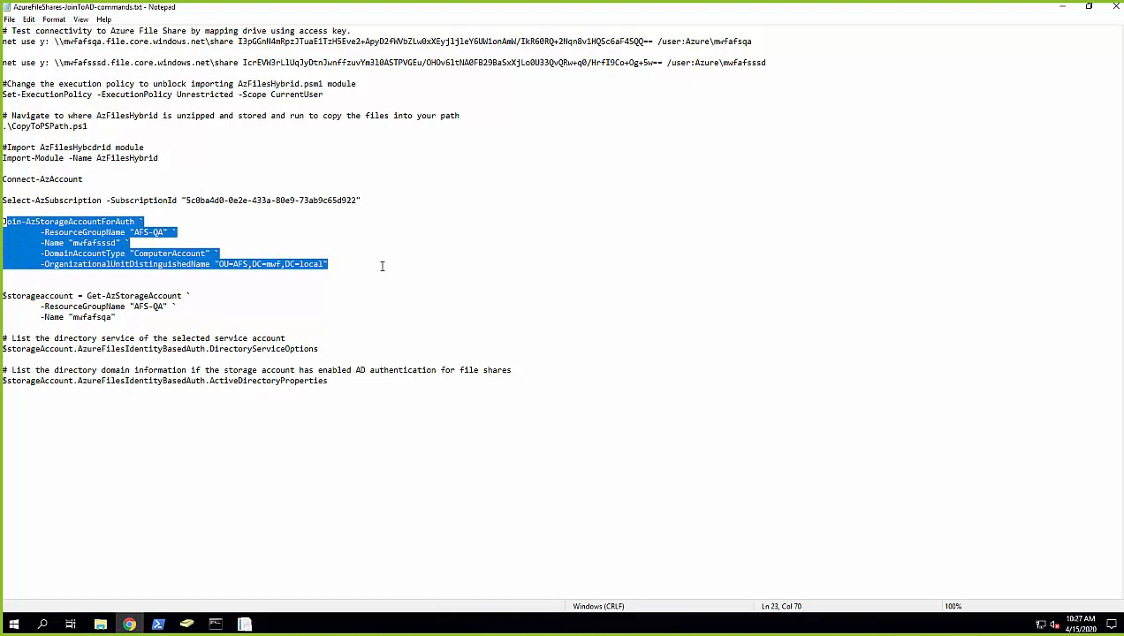
pyautogui.click(208, 290)
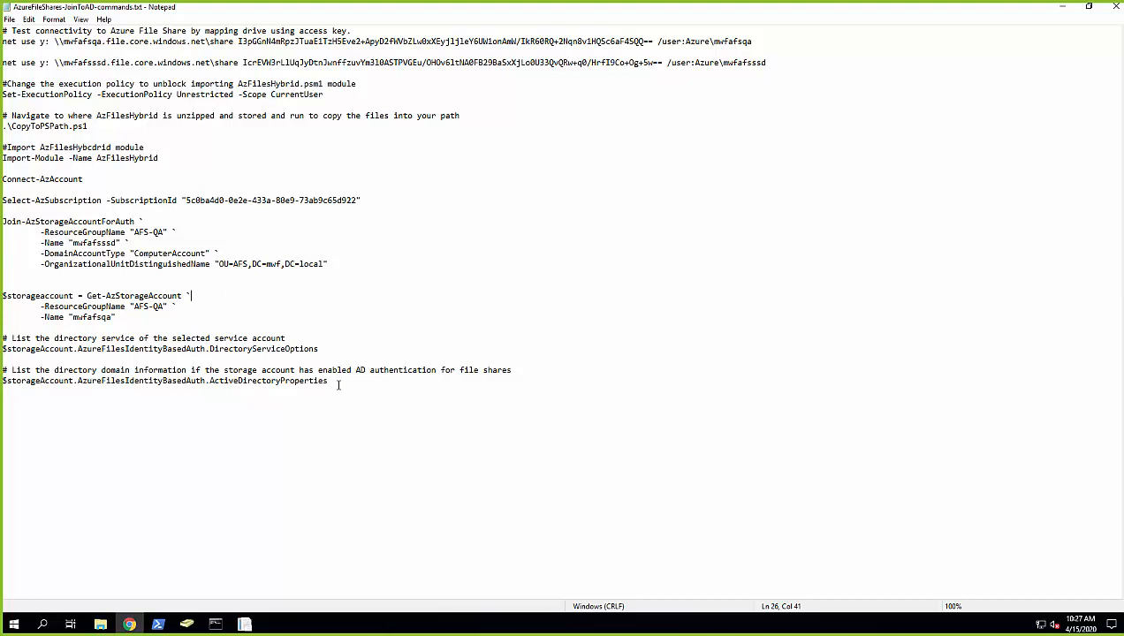
# - Switch to Active Directory Users and Computers and view the properties of the mwfafsqa computer account in the AFS organizational unit
pyautogui.click(186, 625)
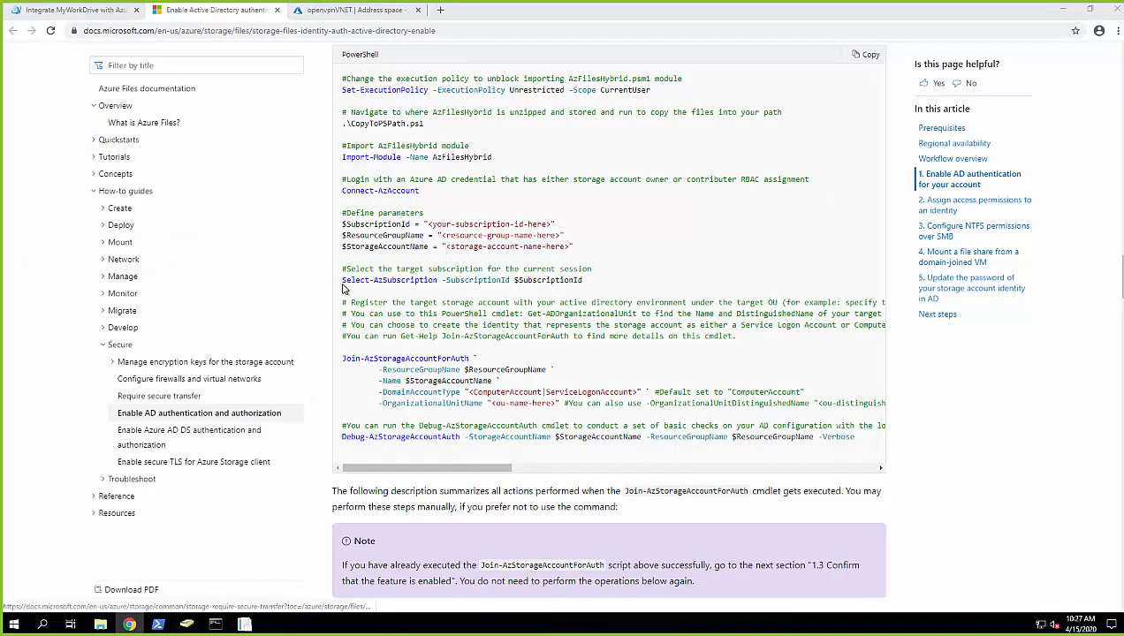
pyautogui.click(185, 626)
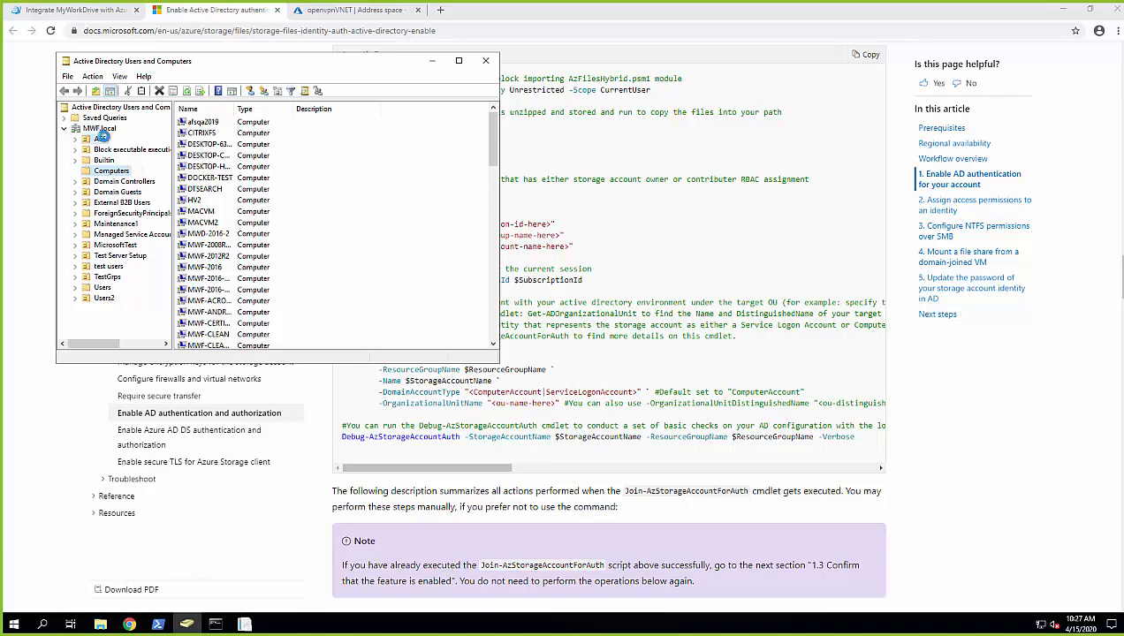
pyautogui.click(101, 138)
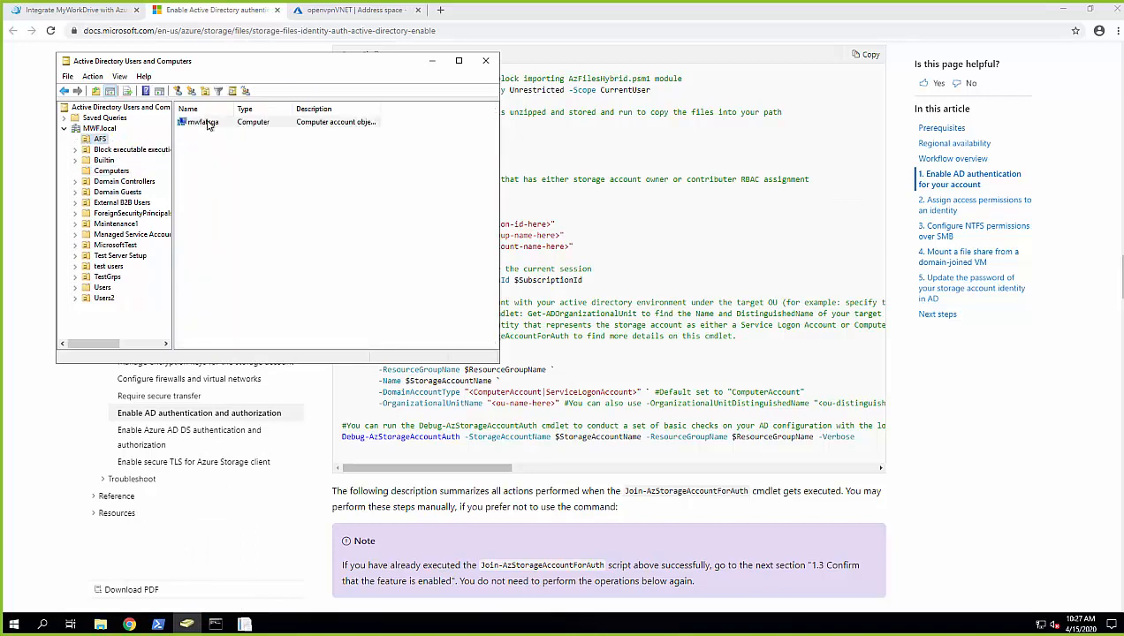
pyautogui.rightClick(207, 124)
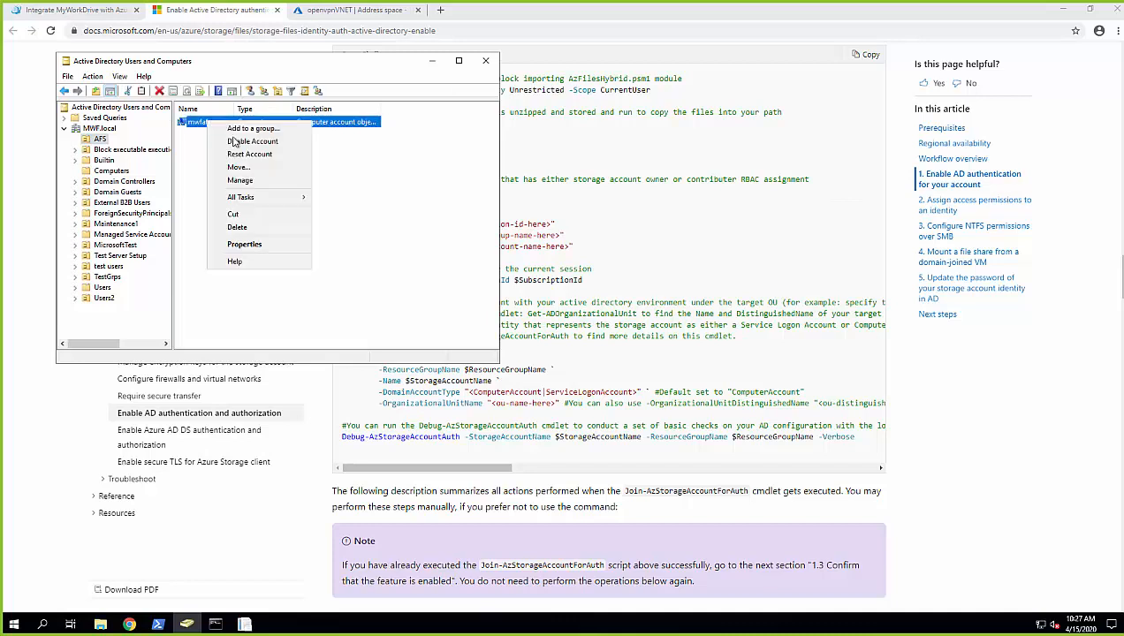
pyautogui.click(246, 245)
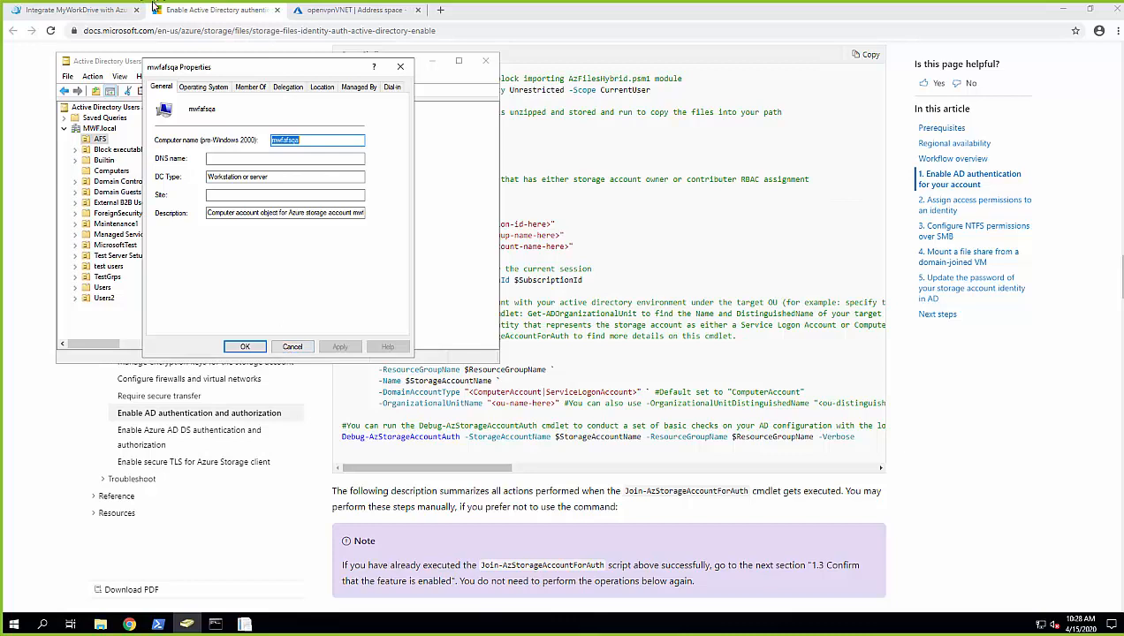
# - Read the MyWorkDrive article's Assign Share Permissions section, then display the list of storage accounts in the Azure portal
pyautogui.click(104, 10)
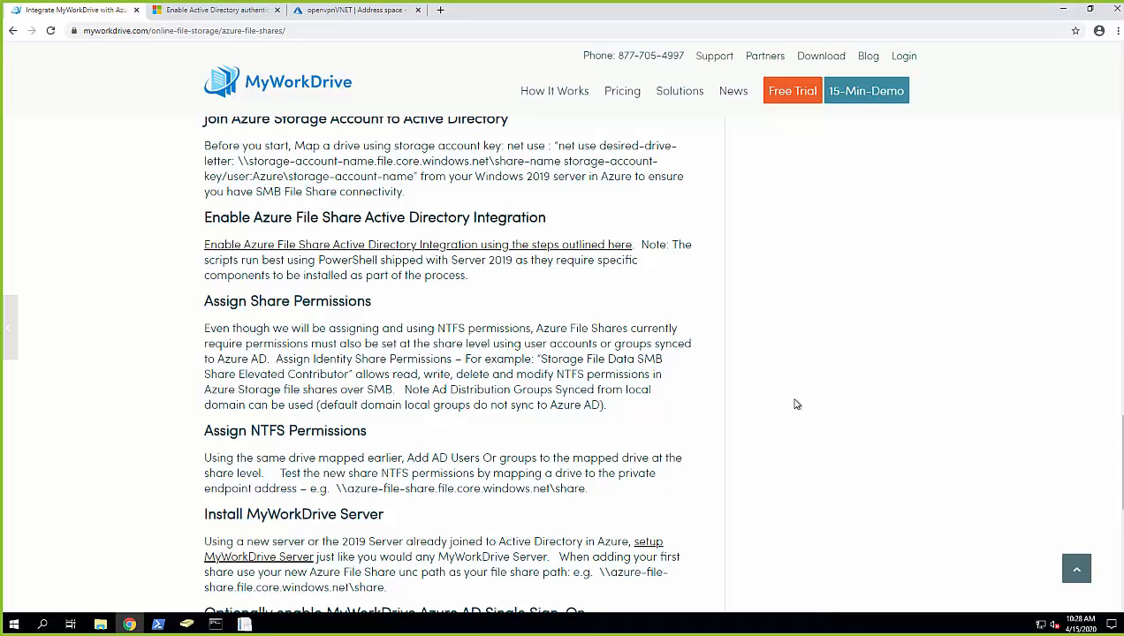
pyautogui.scroll(-1, 795, 404)
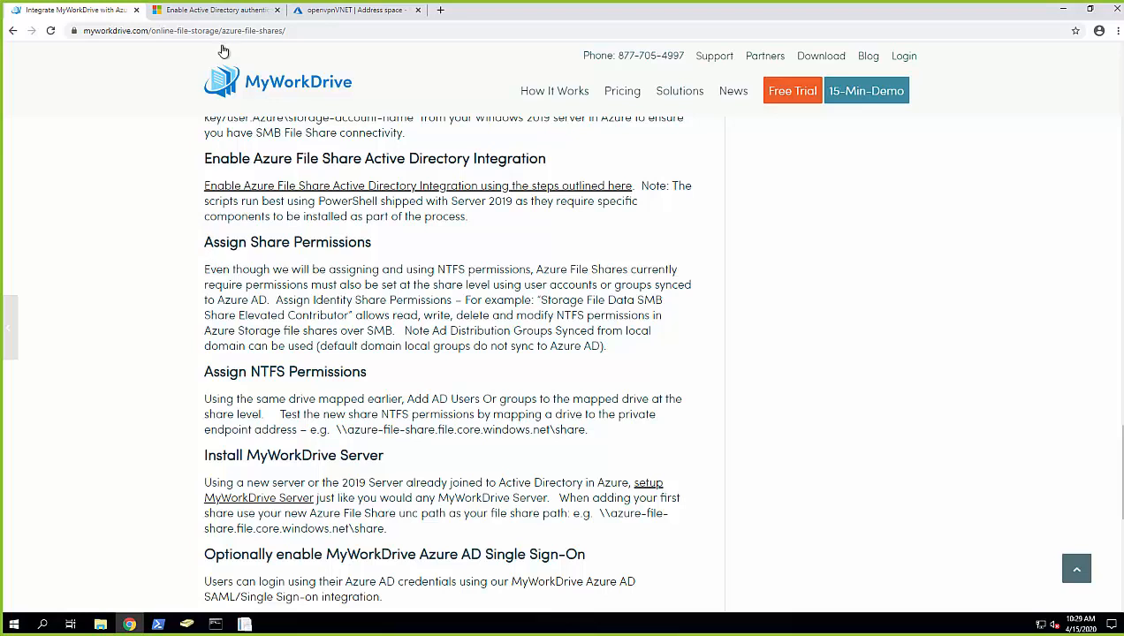
pyautogui.click(202, 13)
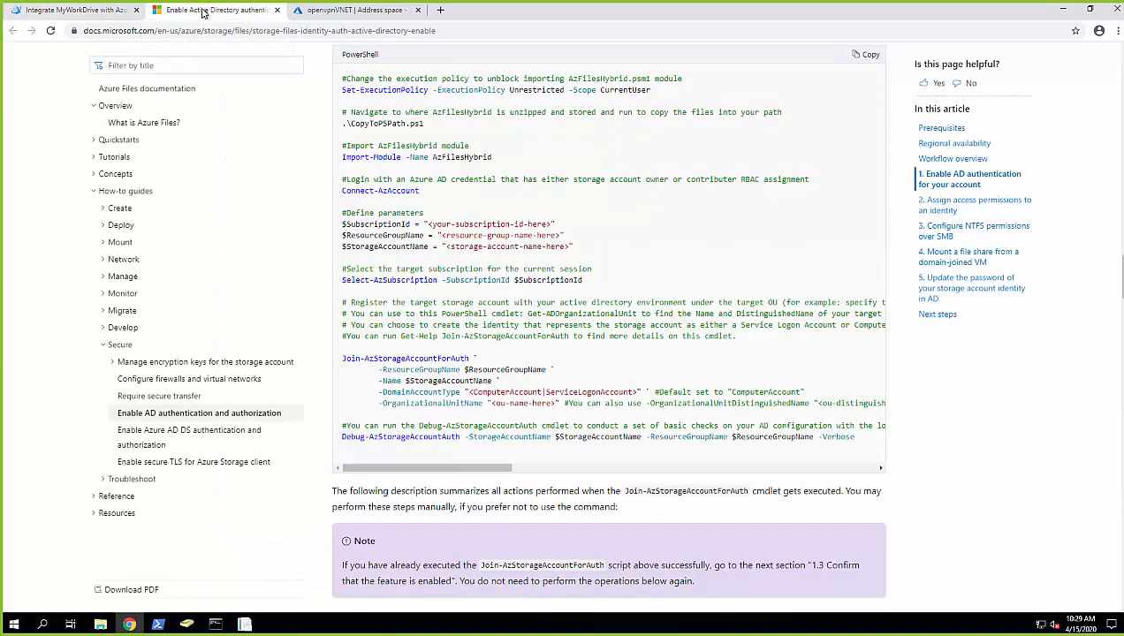
pyautogui.click(311, 13)
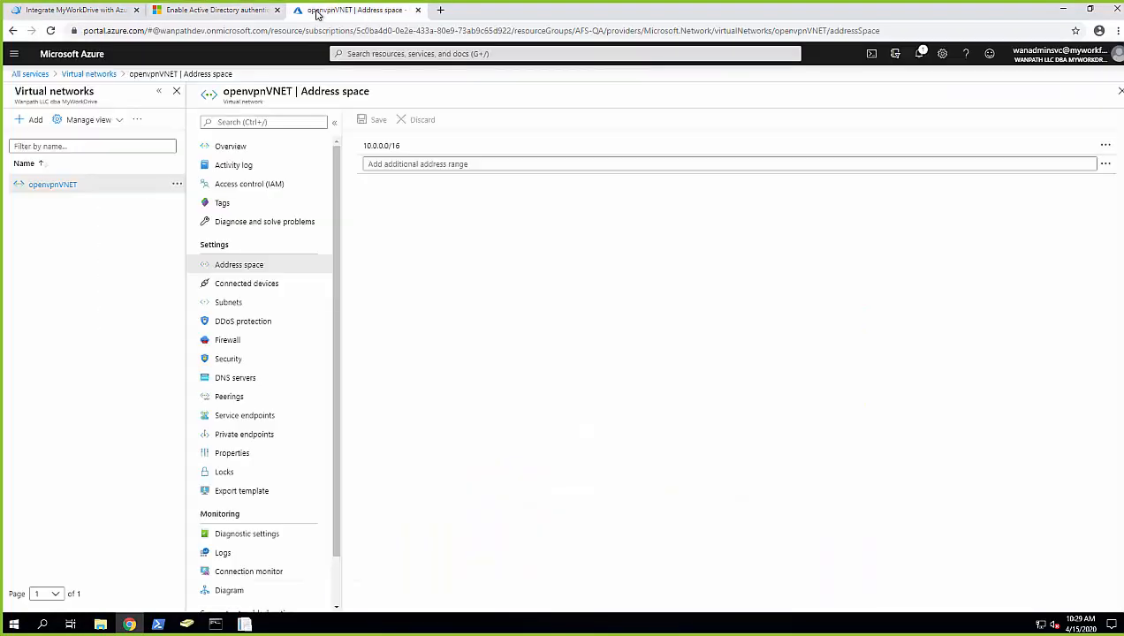
pyautogui.click(13, 54)
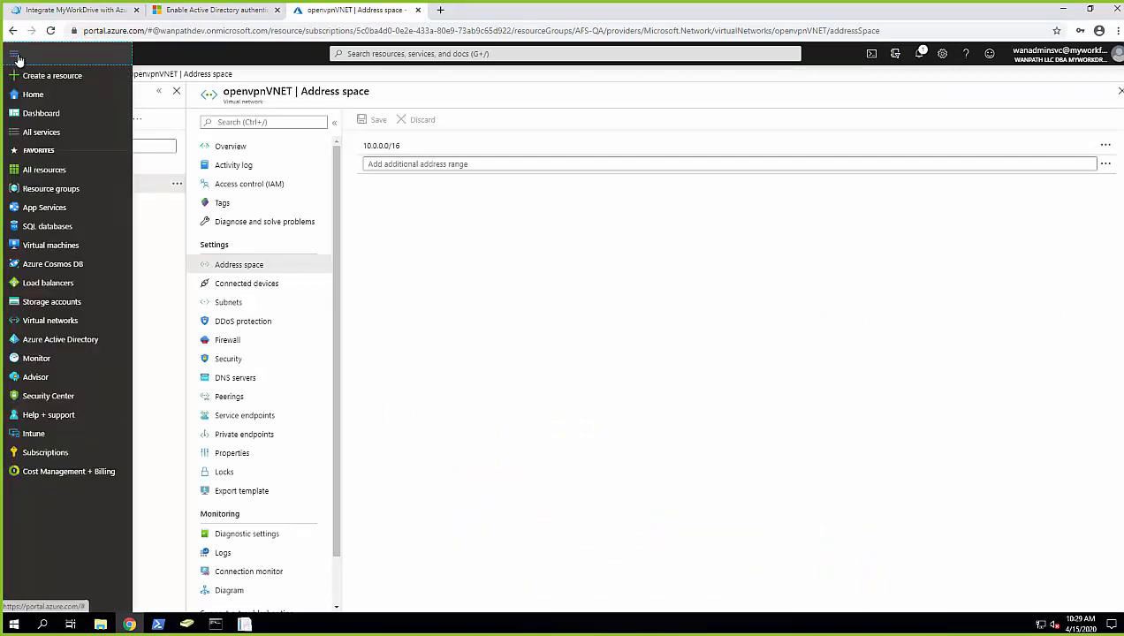
pyautogui.click(63, 302)
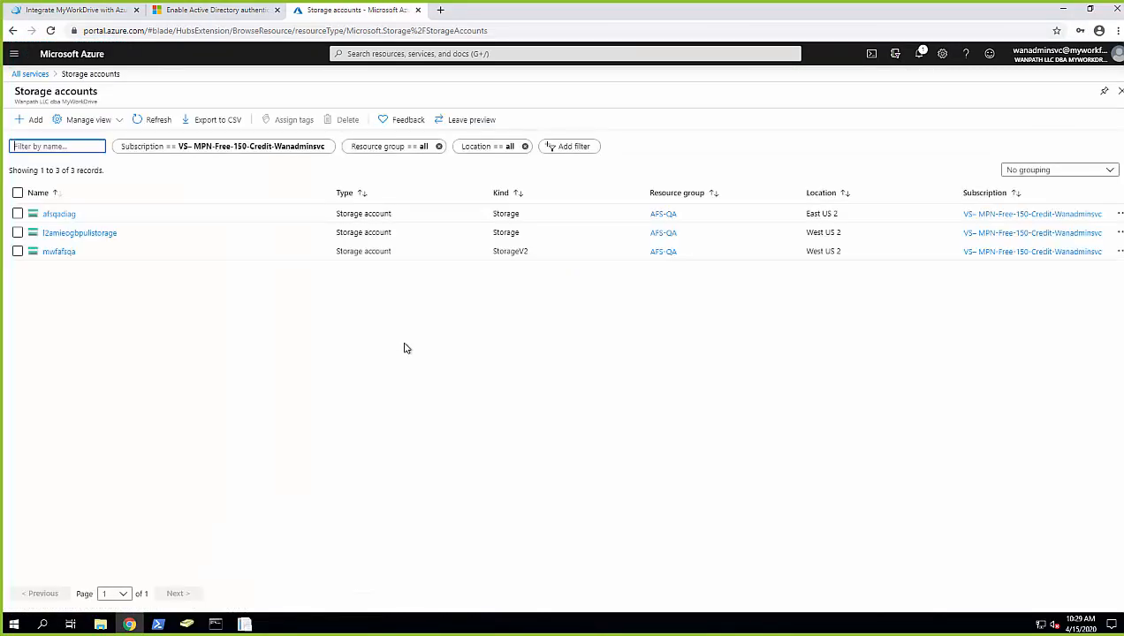
# - Check the Active Directory configuration of the mwfafsqa storage account, then review its role assignments under Access control (IAM)
pyautogui.click(70, 253)
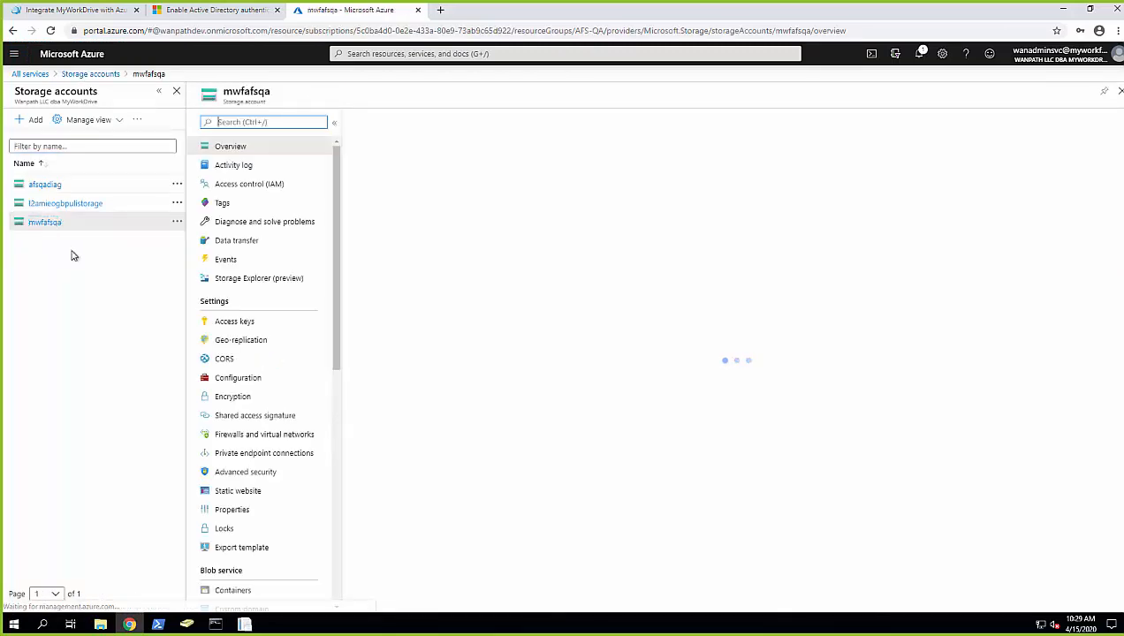
pyautogui.click(256, 377)
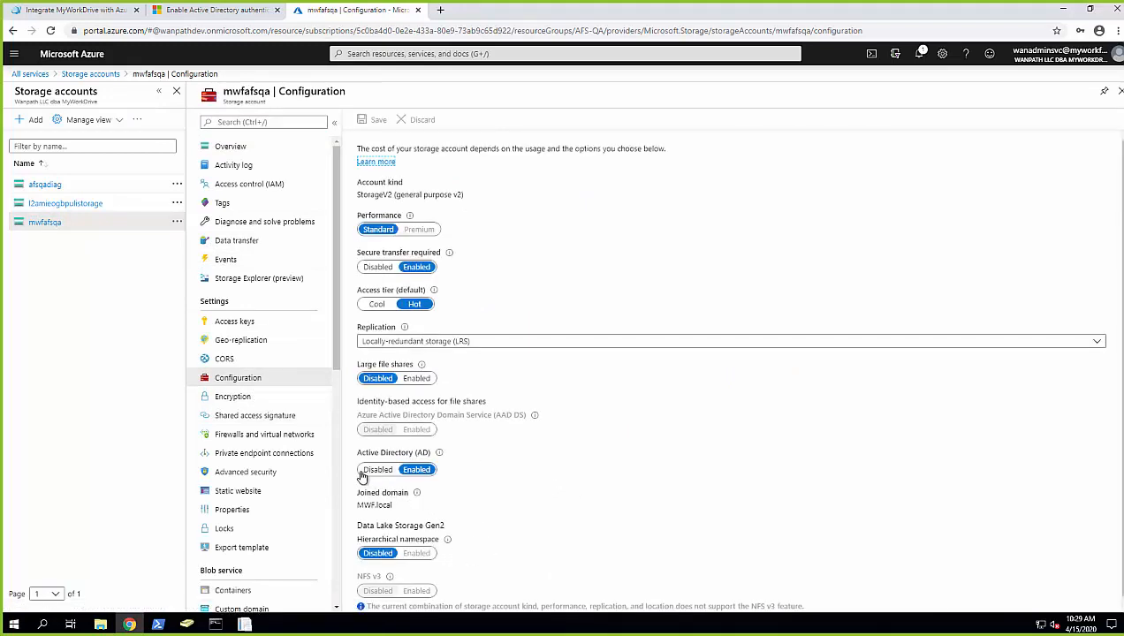
pyautogui.click(238, 185)
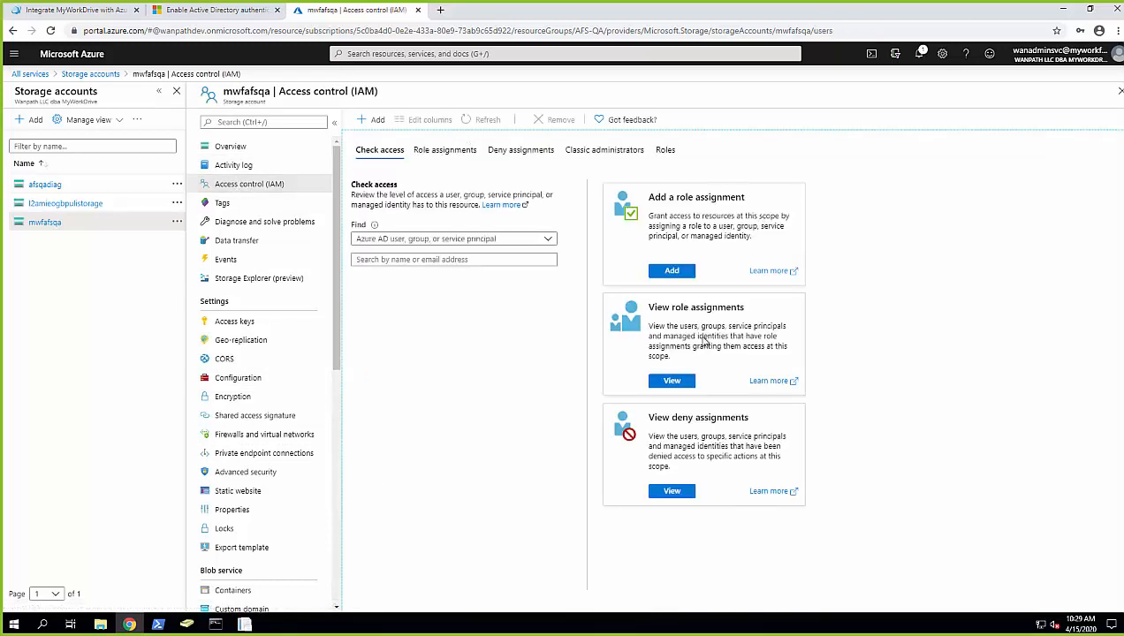
pyautogui.click(673, 382)
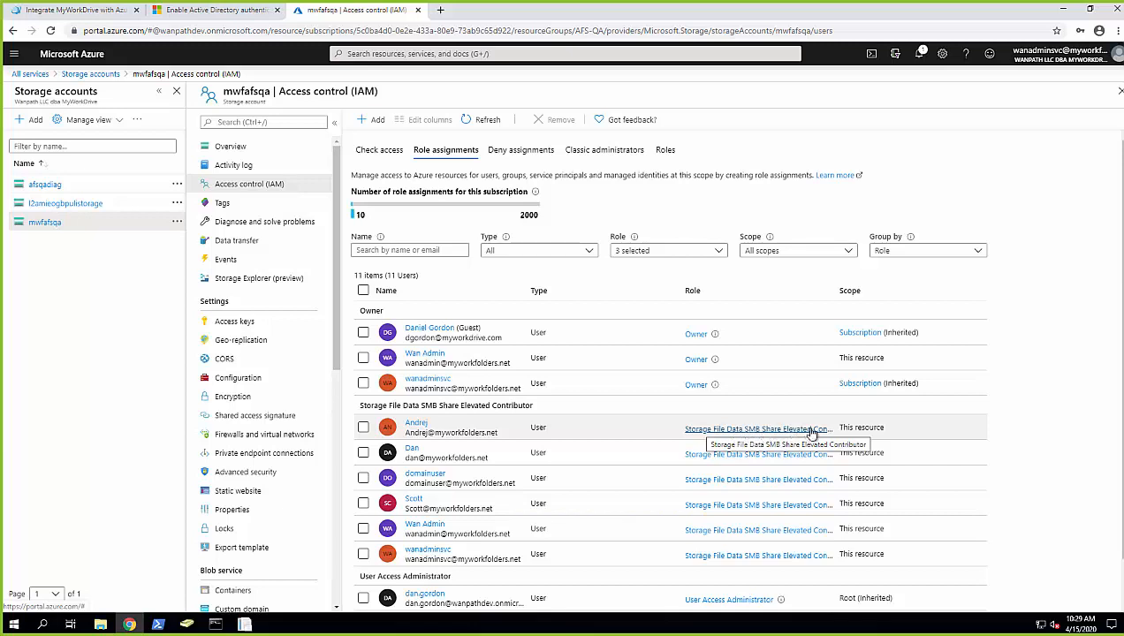
pyautogui.scroll(-1, 945, 446)
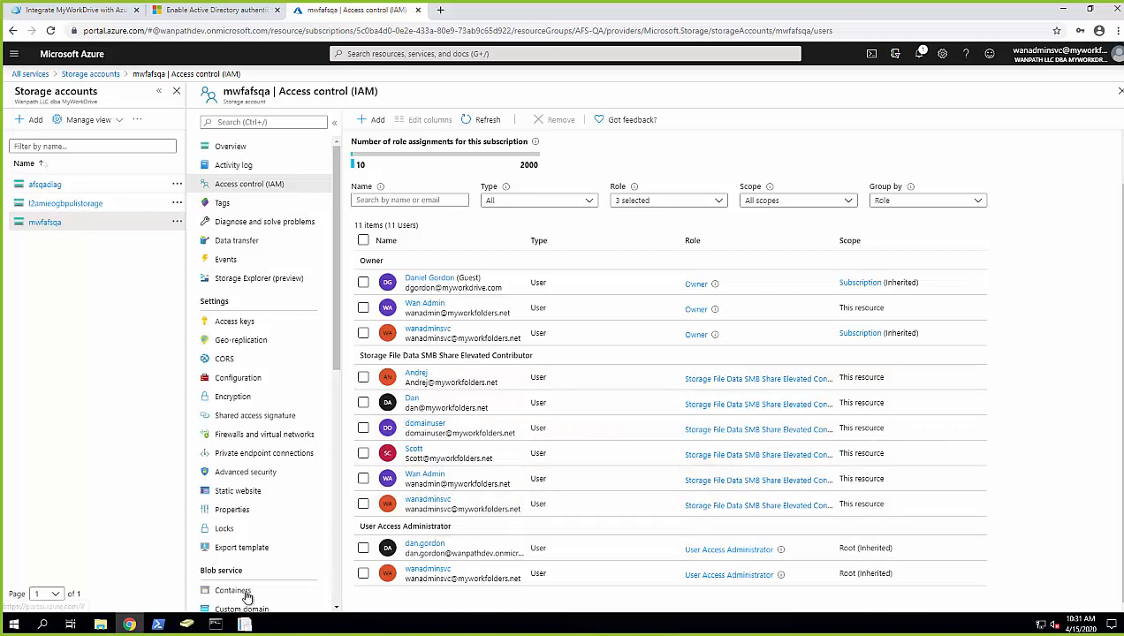
# - Return to the MyWorkDrive article and read its Assign NTFS Permissions section
pyautogui.moveTo(92, 625)
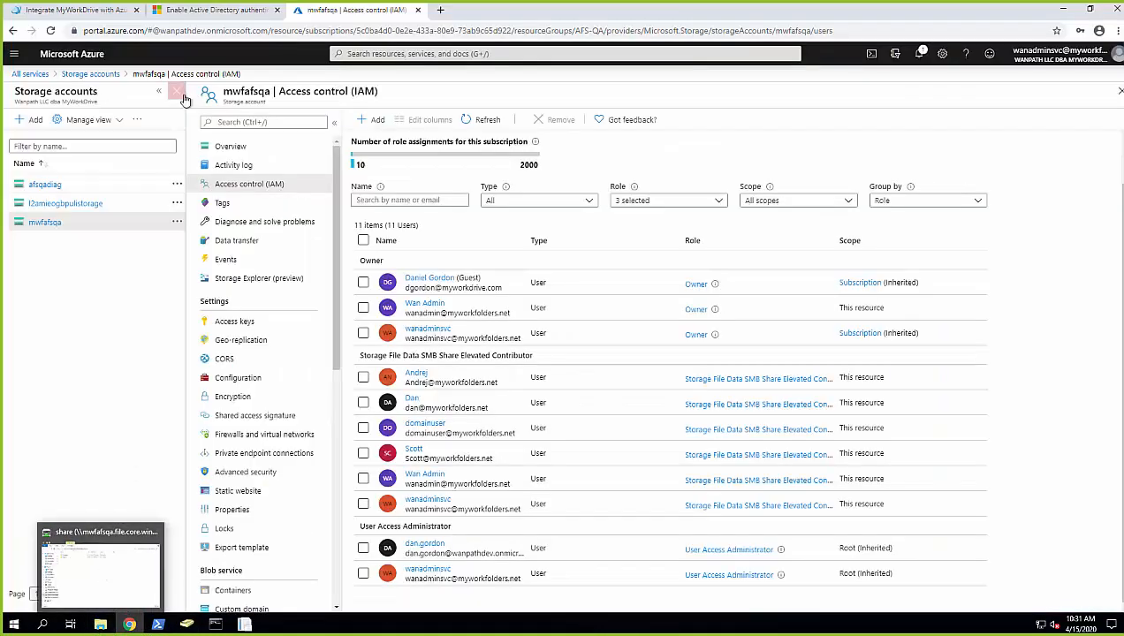
pyautogui.click(192, 9)
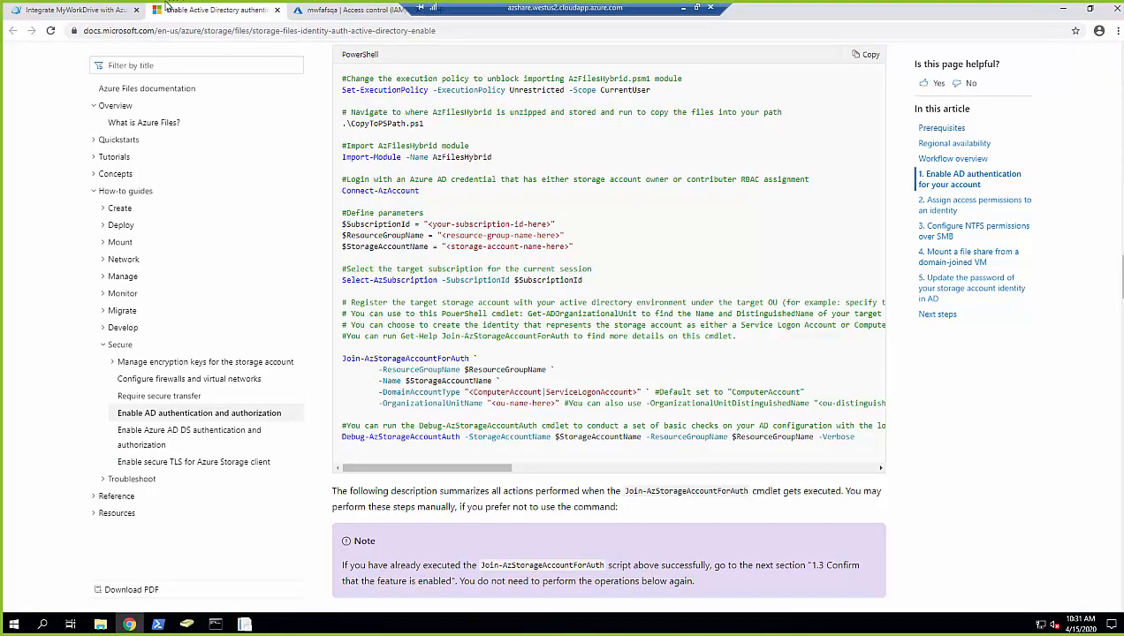
pyautogui.click(59, 10)
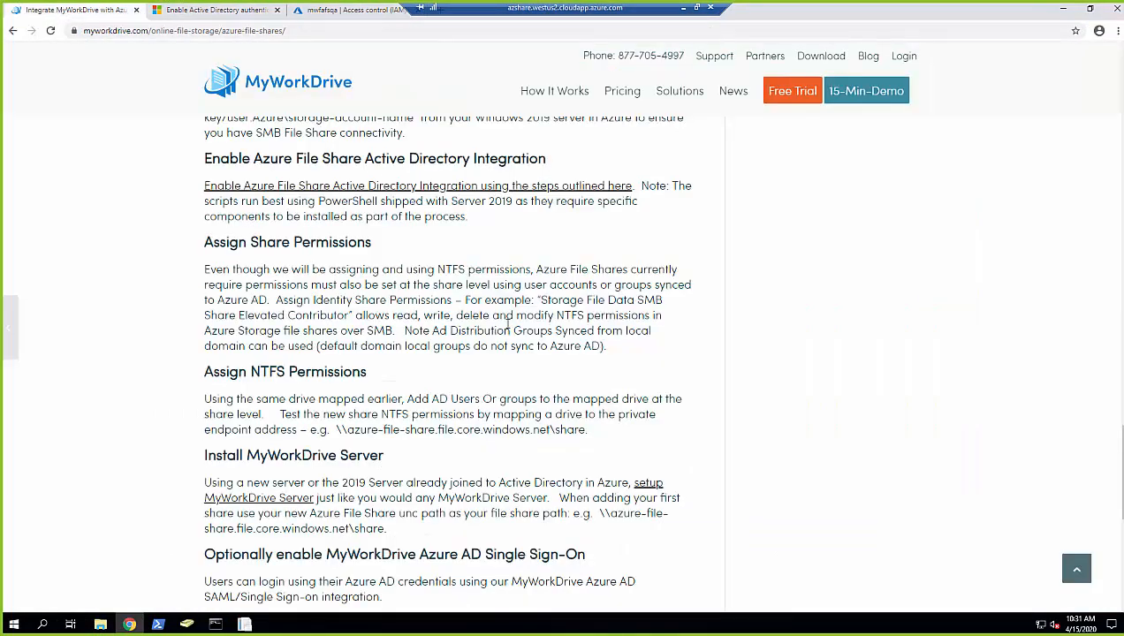
# - Switch to File Explorer and display the security properties of the mapped Azure file share drive (Y:)
pyautogui.click(100, 624)
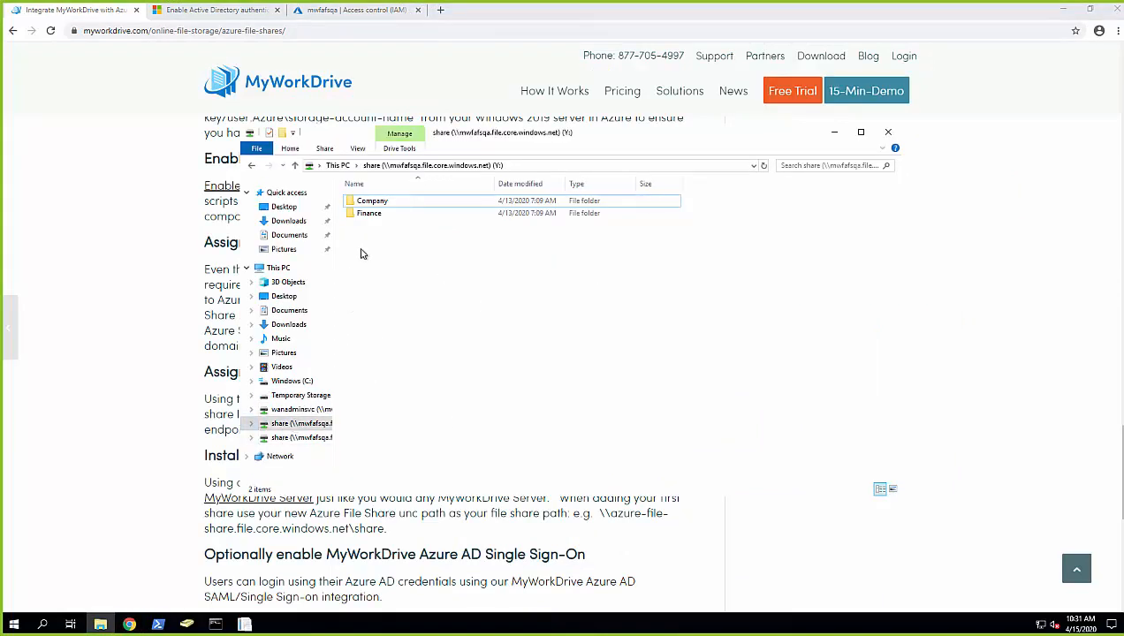
pyautogui.click(424, 202)
pyautogui.click(415, 222)
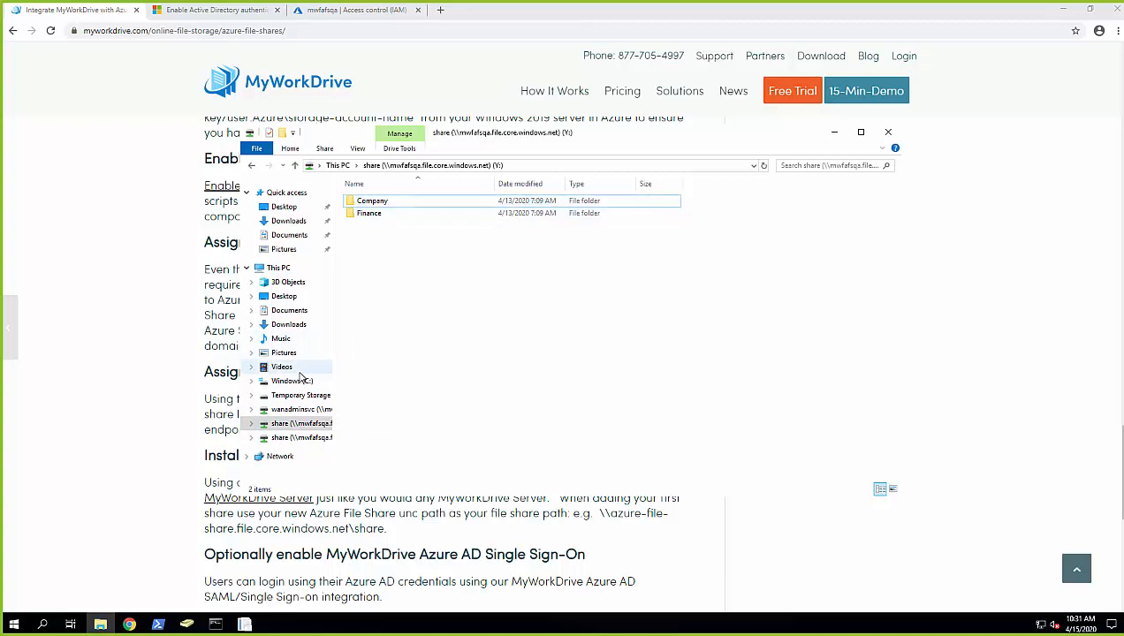
pyautogui.click(286, 272)
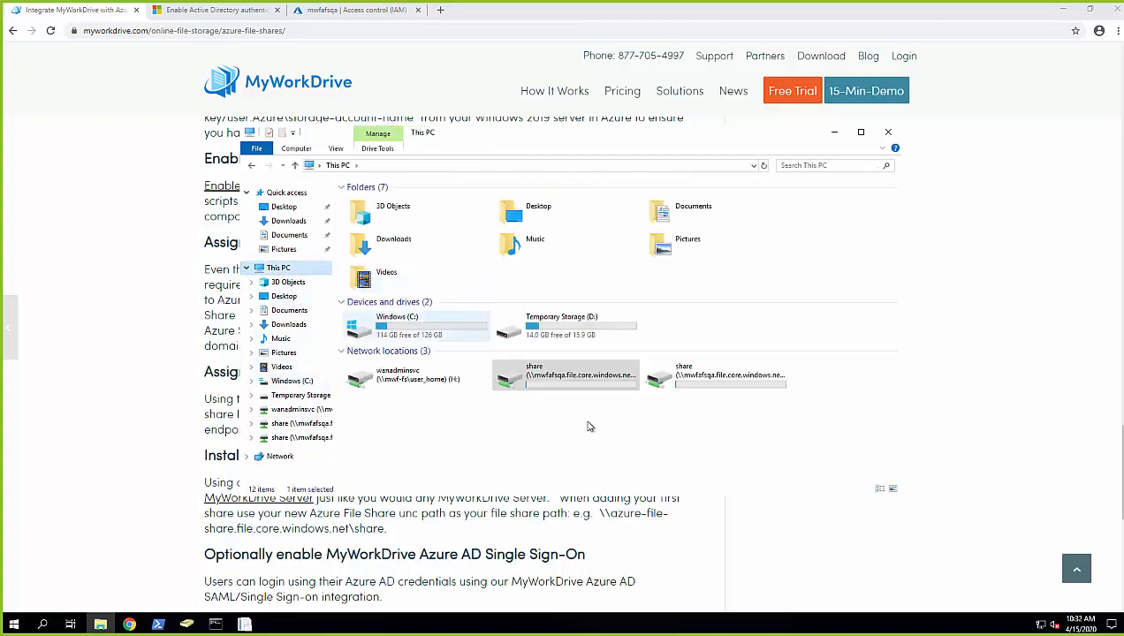
pyautogui.click(527, 382)
pyautogui.rightClick(527, 383)
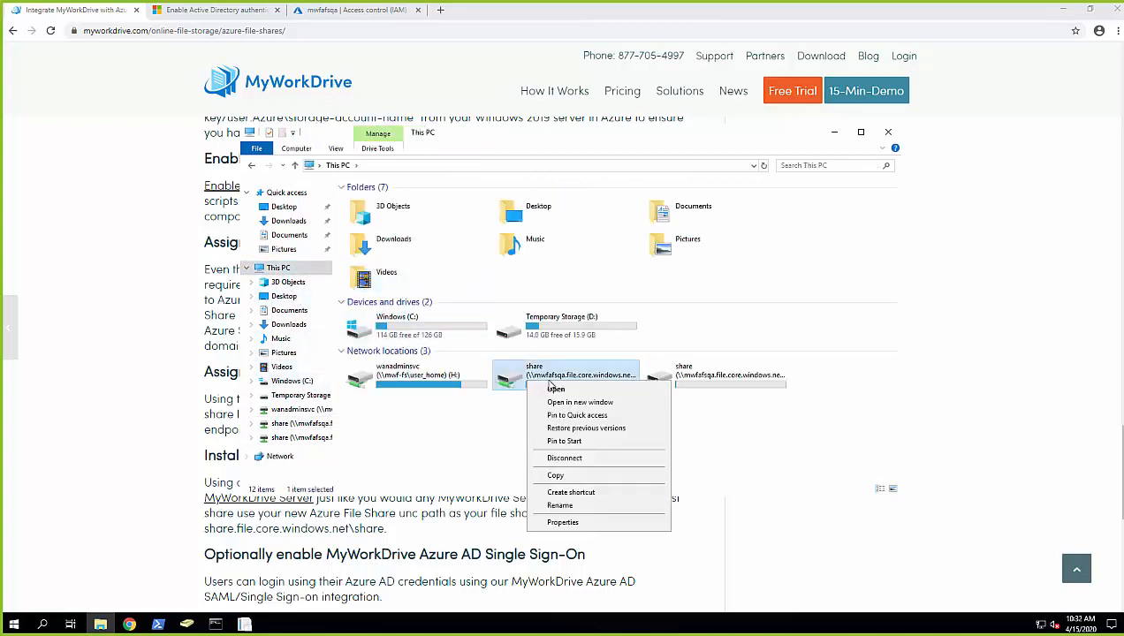
pyautogui.click(566, 523)
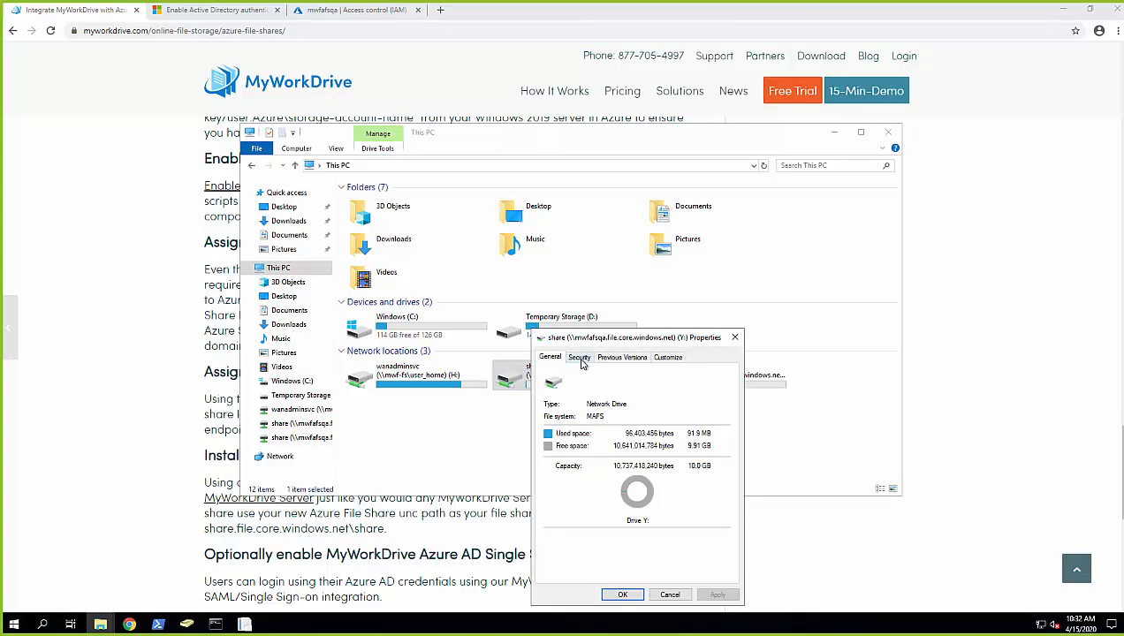
pyautogui.click(580, 360)
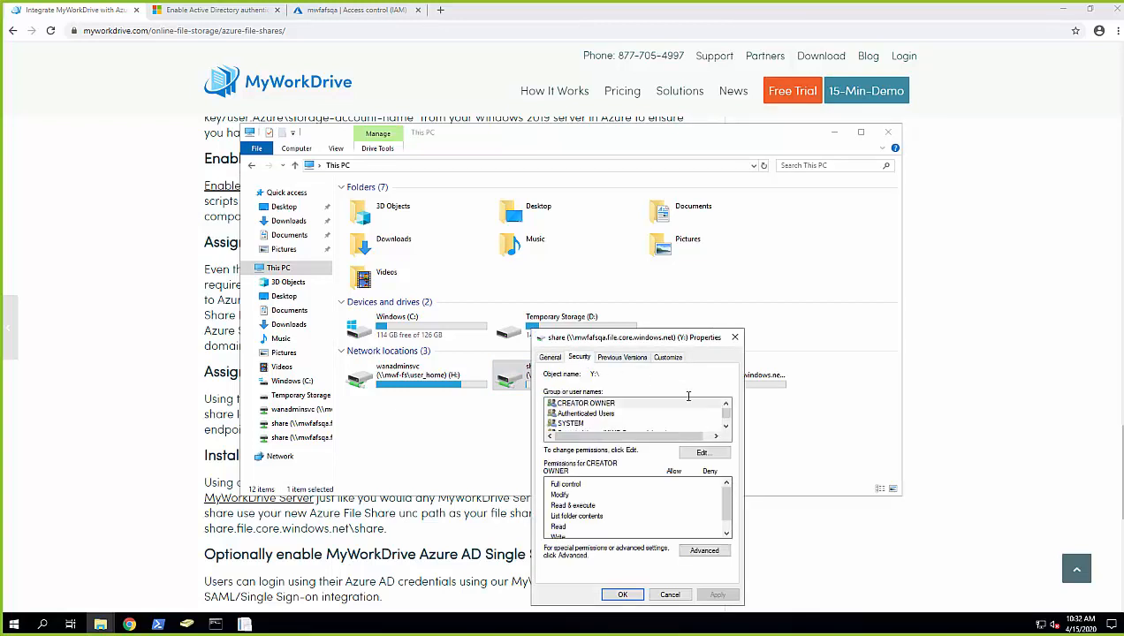
# - Review the NTFS permissions of Domain Users and Domain Admins on the share, then close its properties and File Explorer
pyautogui.scroll(-1, 723, 422)
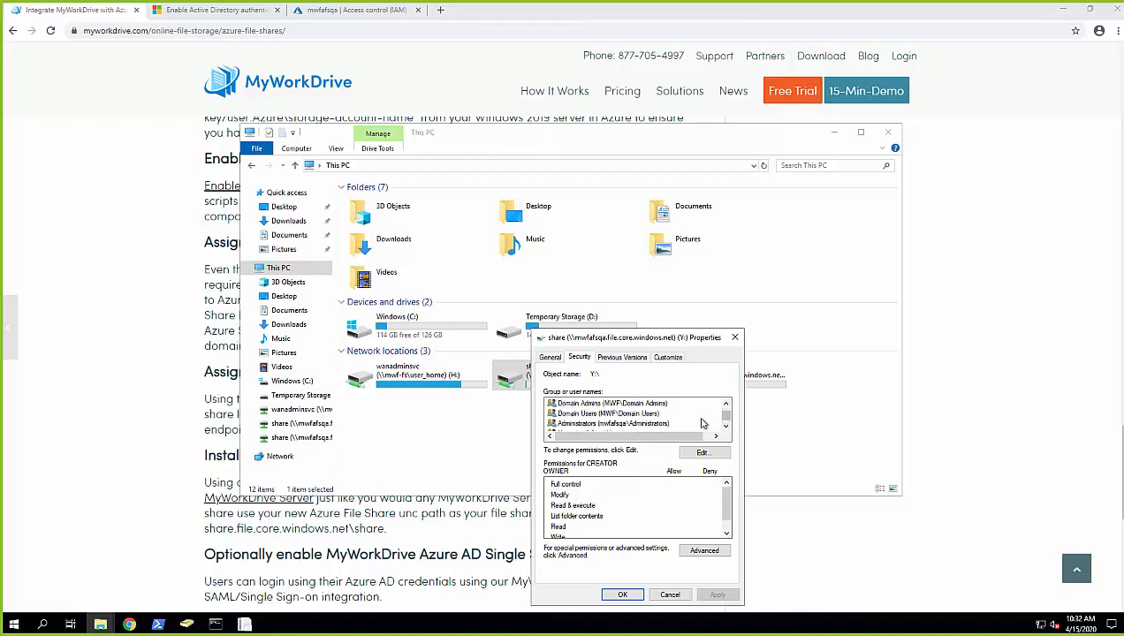
pyautogui.click(635, 415)
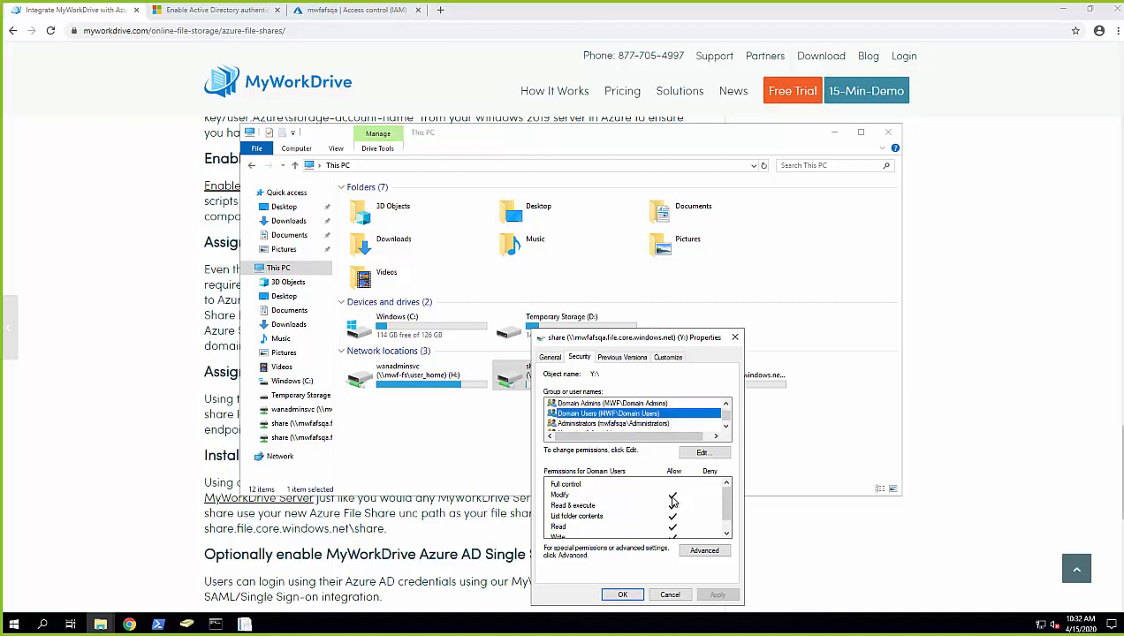
pyautogui.click(654, 405)
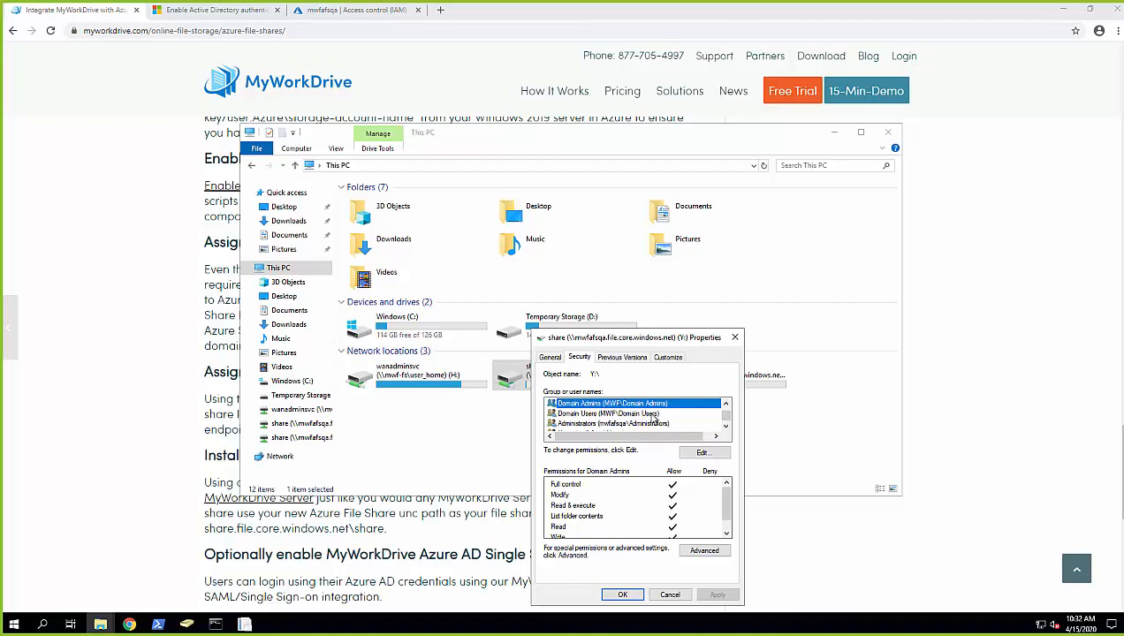
pyautogui.click(667, 597)
pyautogui.click(888, 134)
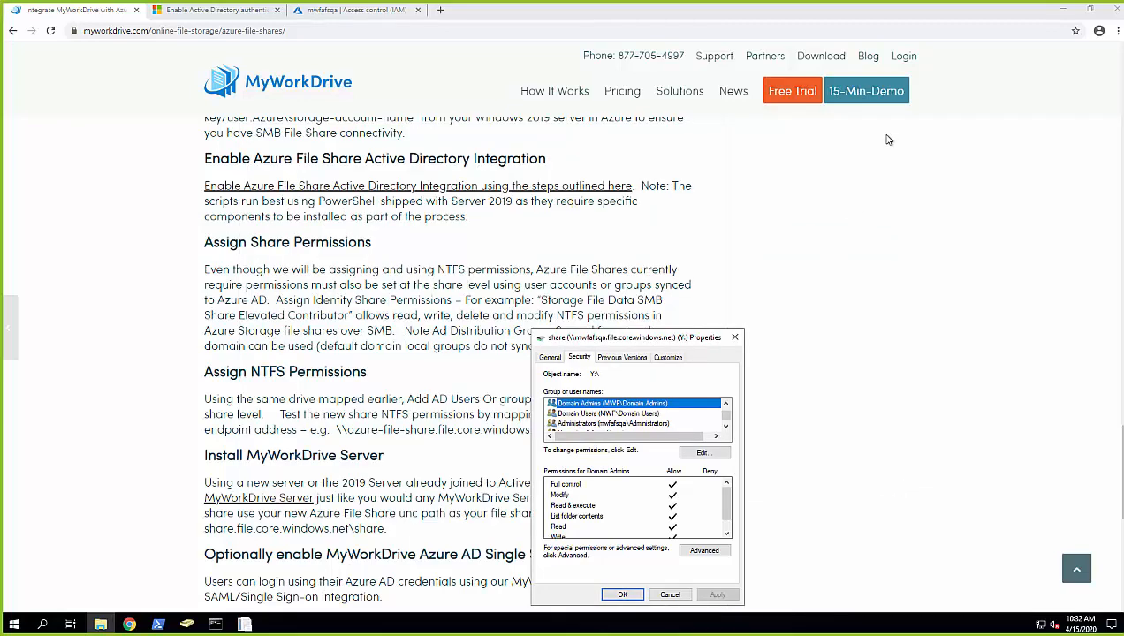
pyautogui.click(735, 338)
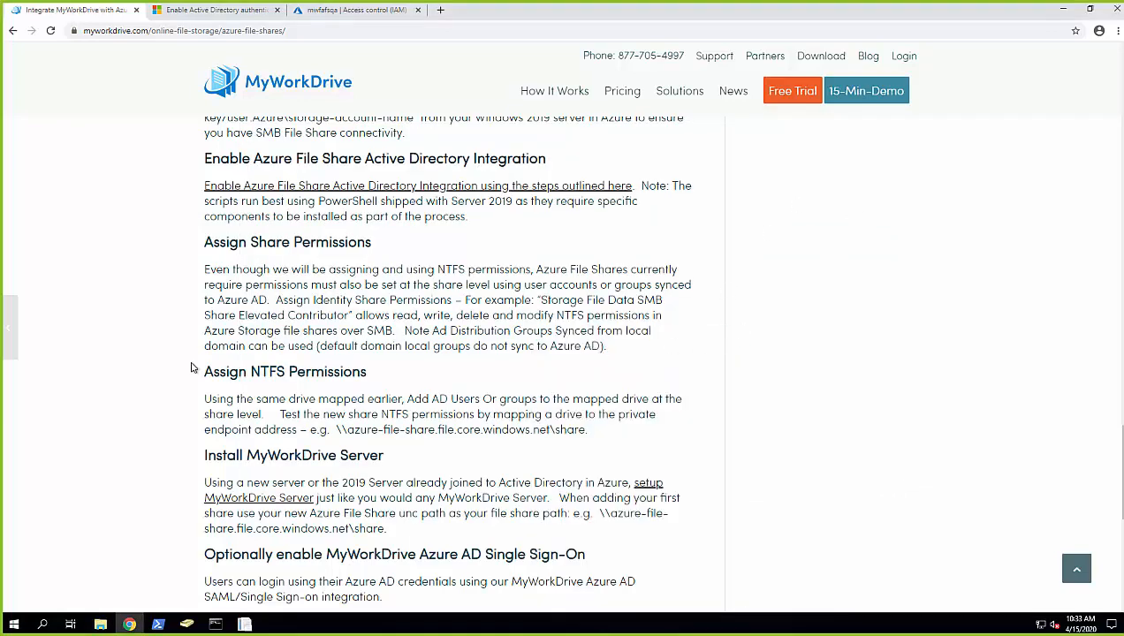
# - Read the article's Install MyWorkDrive Server section, then minimize the browser and close Active Directory Users and Computers with its mwfafsqa properties
pyautogui.scroll(-2, 84, 365)
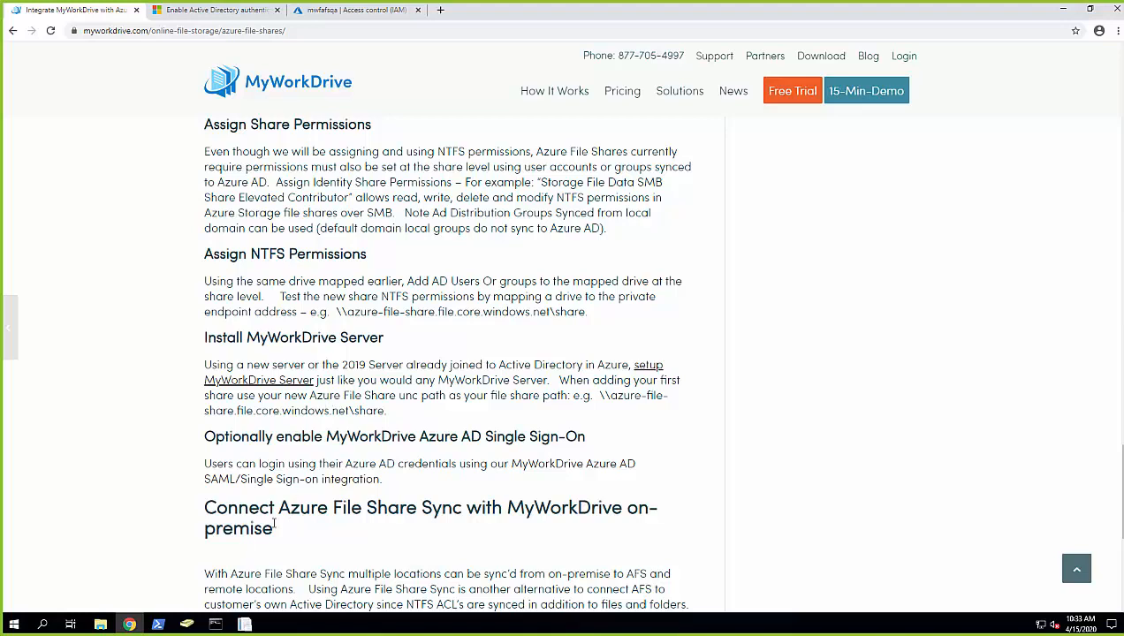
pyautogui.click(1059, 9)
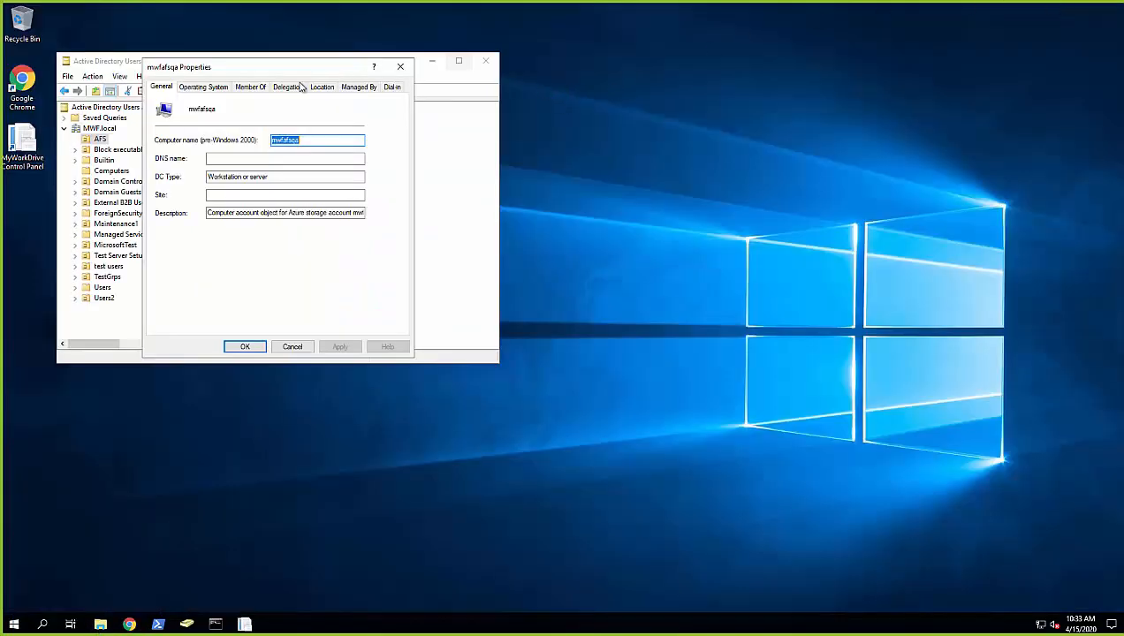
pyautogui.click(399, 66)
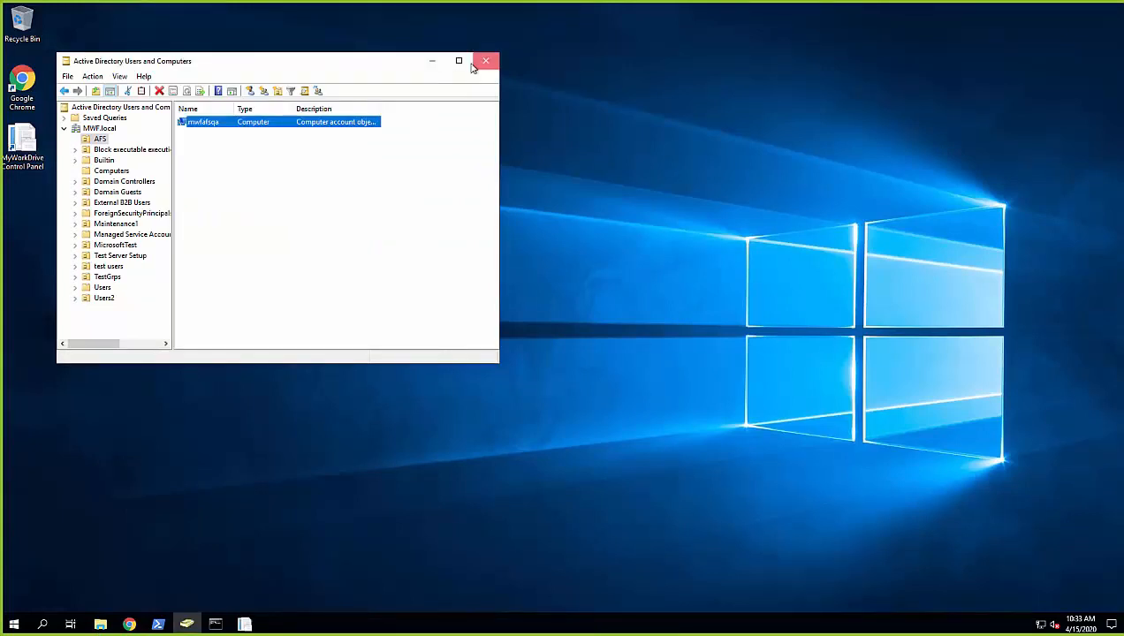
pyautogui.click(485, 60)
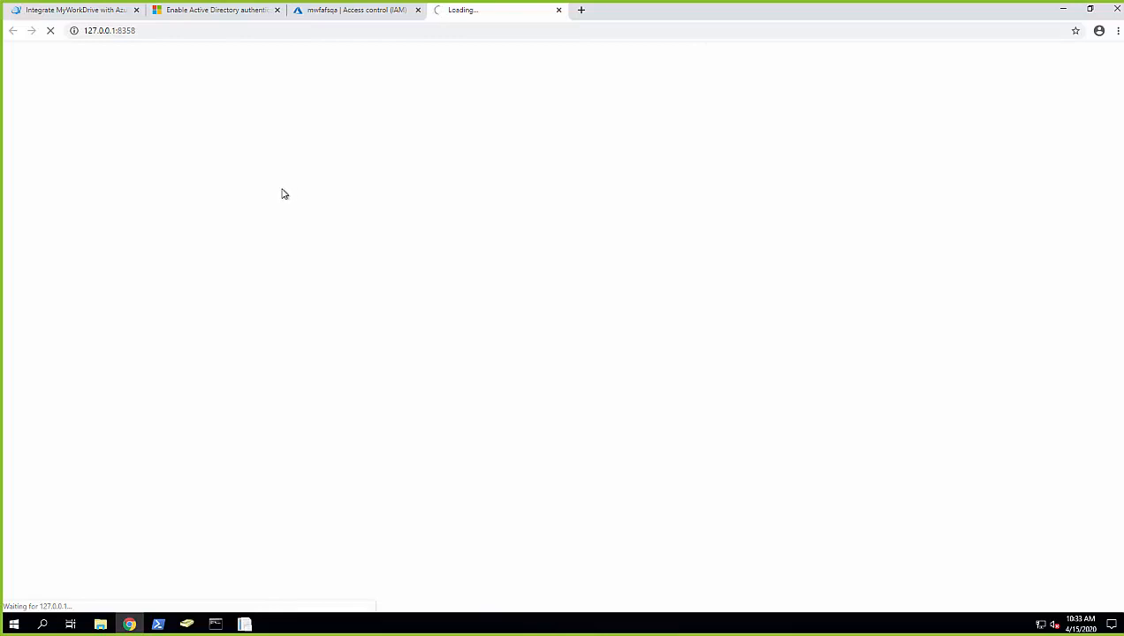
# - Open the MyWorkDrive Admin Panel and log in with the domain administrator username and account password
pyautogui.click(592, 193)
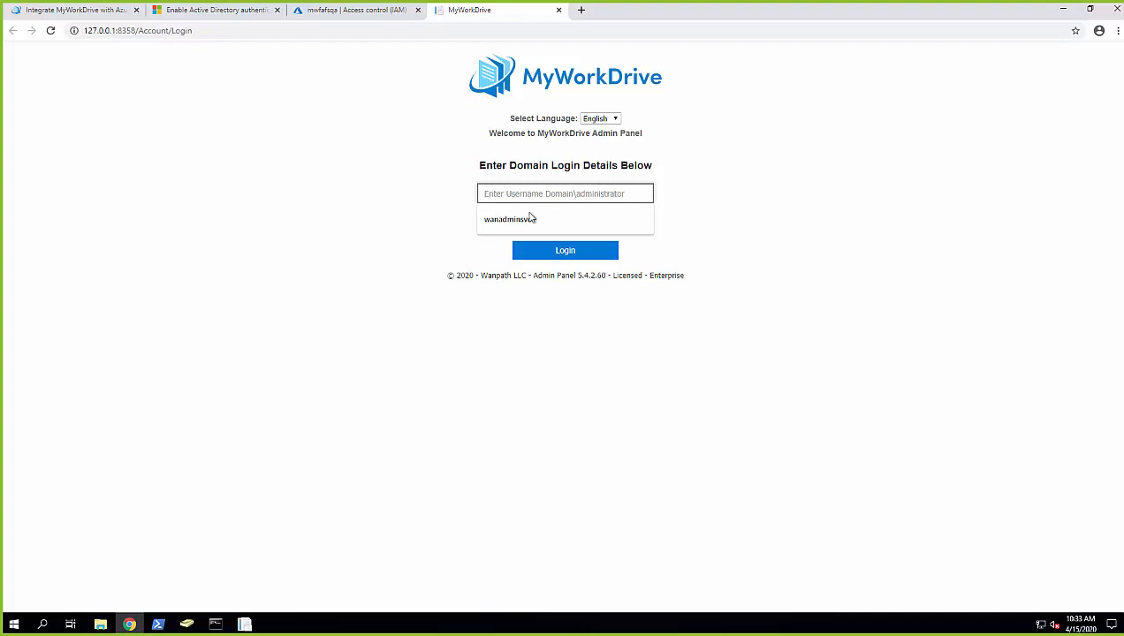
pyautogui.click(531, 220)
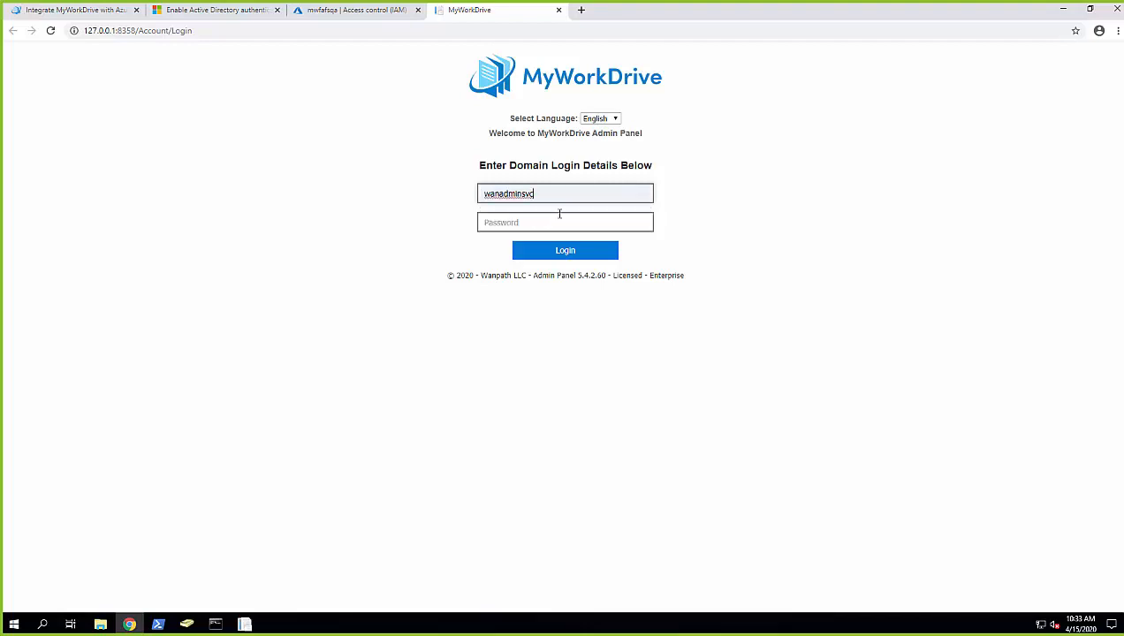
pyautogui.click(556, 219)
pyautogui.write('*******')
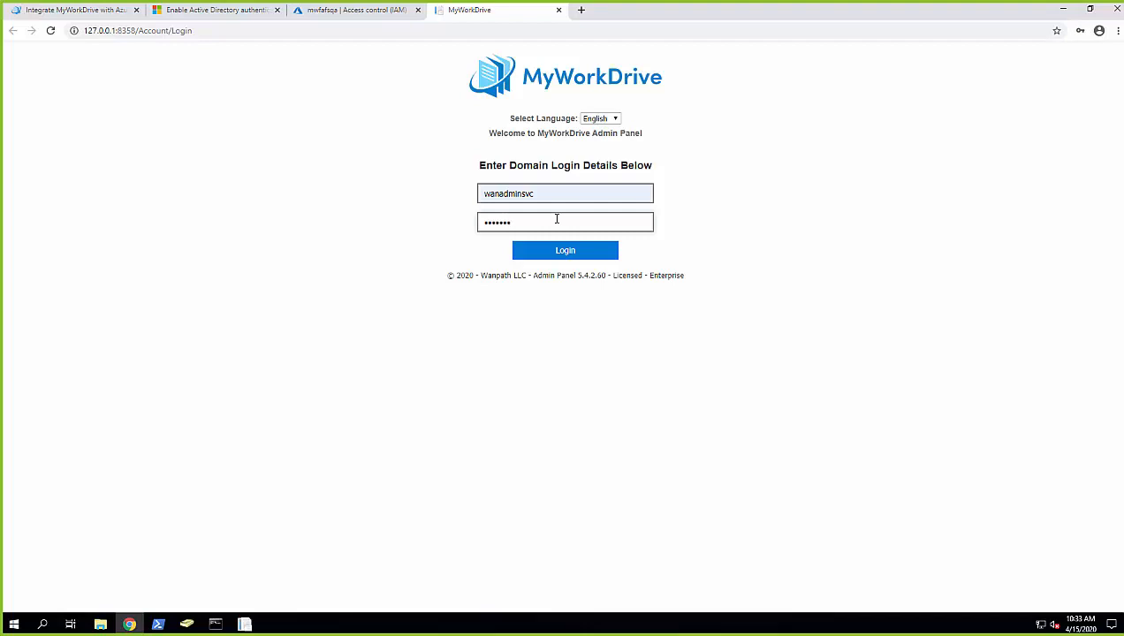
pyautogui.write('*')
pyautogui.press('BackSpace')
pyautogui.press('BackSpace')
pyautogui.press('BackSpace')
pyautogui.press('BackSpace')
pyautogui.press('BackSpace')
pyautogui.press('BackSpace')
pyautogui.press('BackSpace')
pyautogui.press('BackSpace')
pyautogui.write('**********')
pyautogui.press('Return')
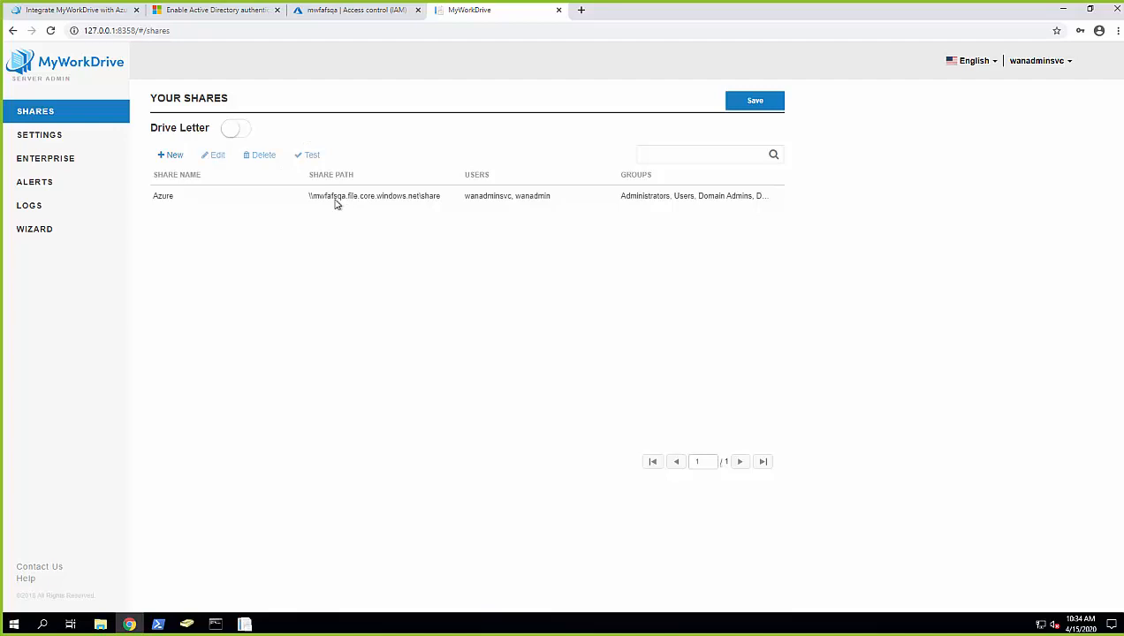
# - Open the Azure share for editing and review its path \\mwfafsqa.file.core.windows.net\share, highlighting the Domain Admins and Domain Users groups
pyautogui.click(304, 200)
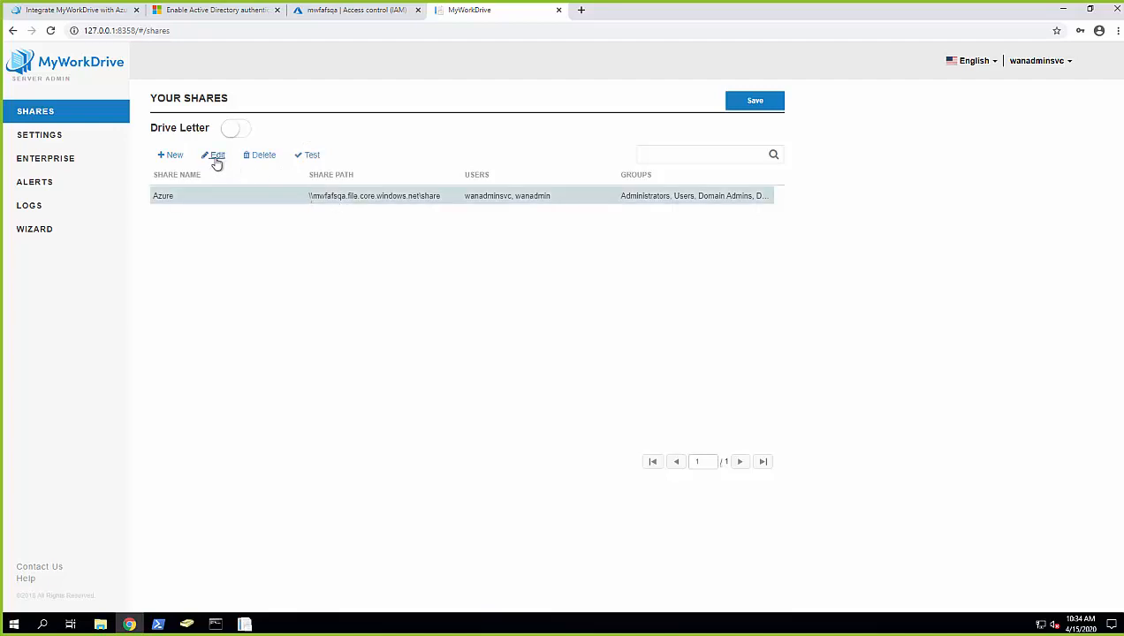
pyautogui.click(216, 157)
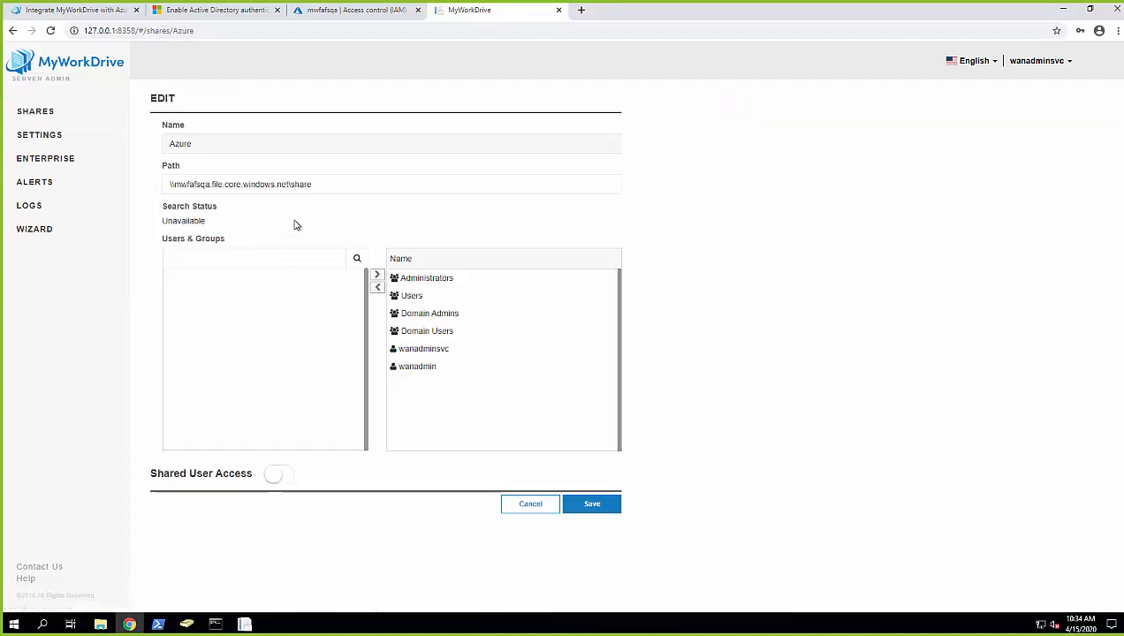
pyautogui.moveTo(323, 185); pyautogui.dragTo(166, 183)
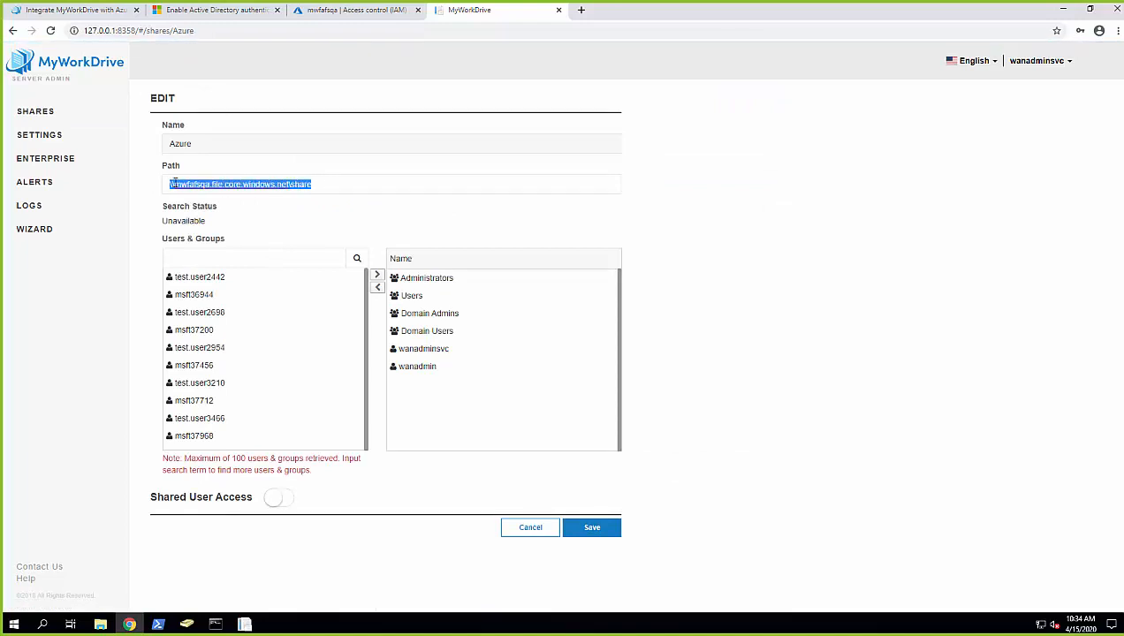
pyautogui.click(332, 183)
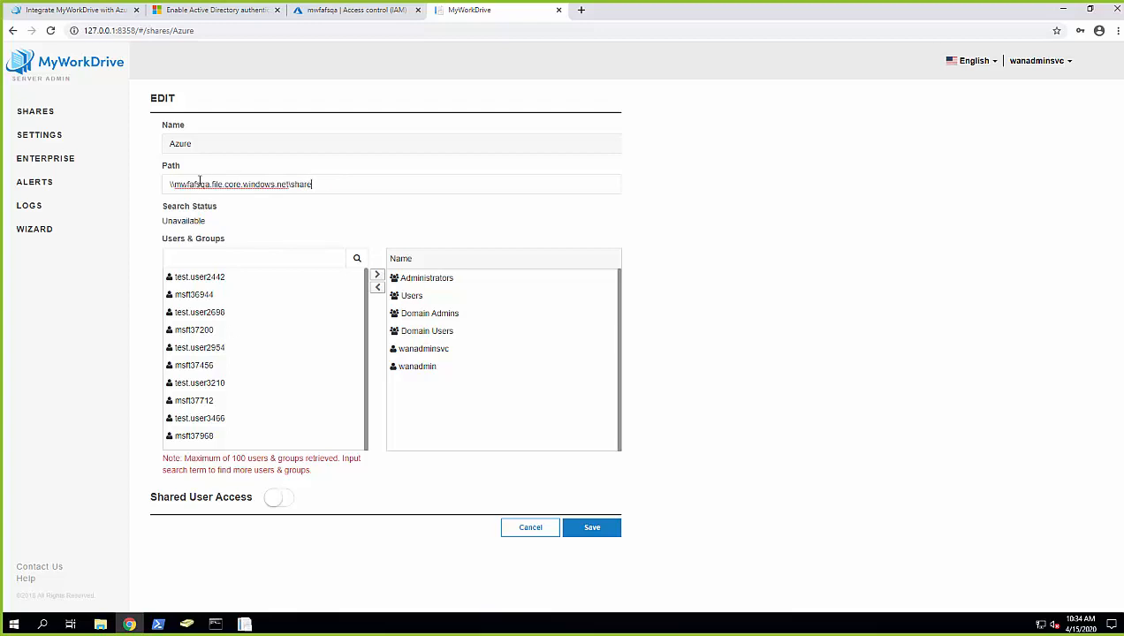
pyautogui.moveTo(175, 184); pyautogui.dragTo(287, 183)
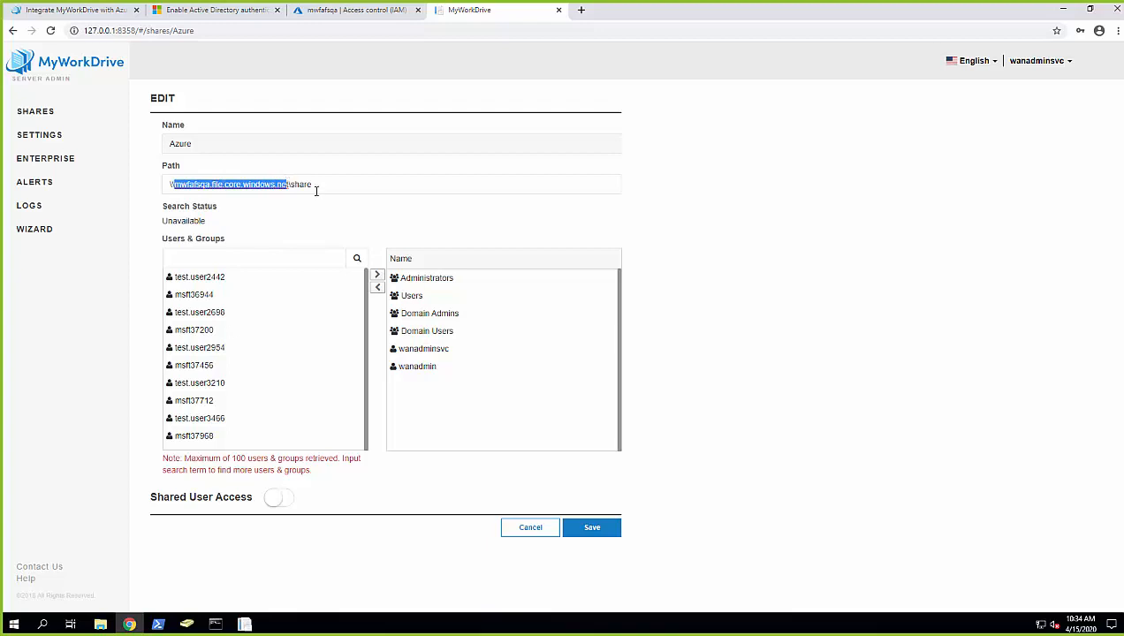
pyautogui.click(330, 185)
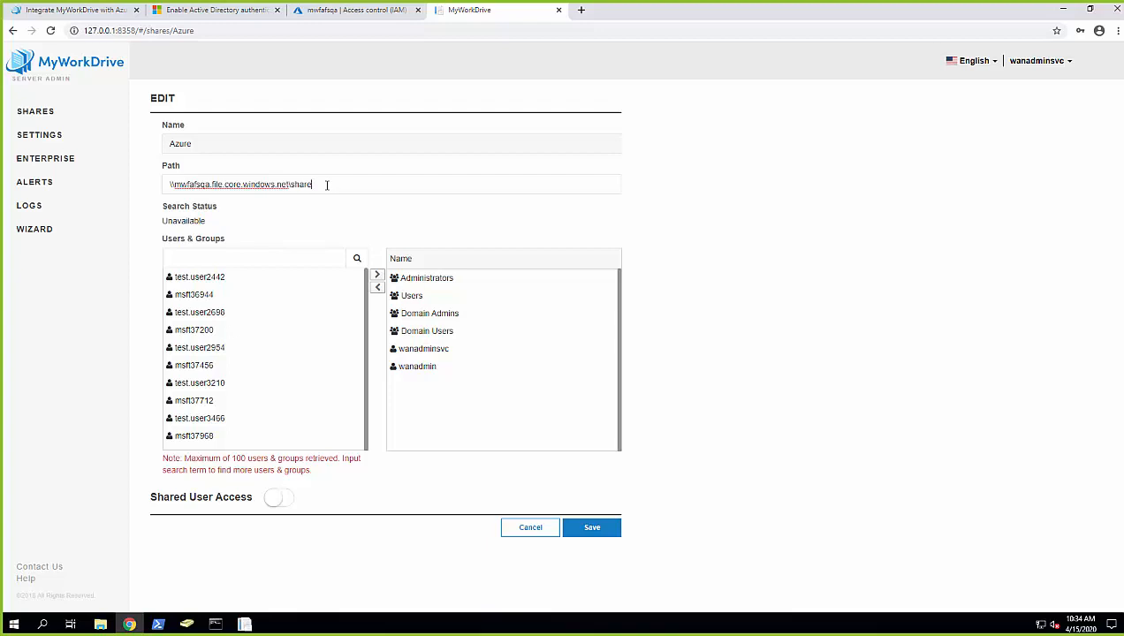
pyautogui.click(442, 318)
pyautogui.keyDown('ctrl'); pyautogui.click(444, 332); pyautogui.keyUp('ctrl')
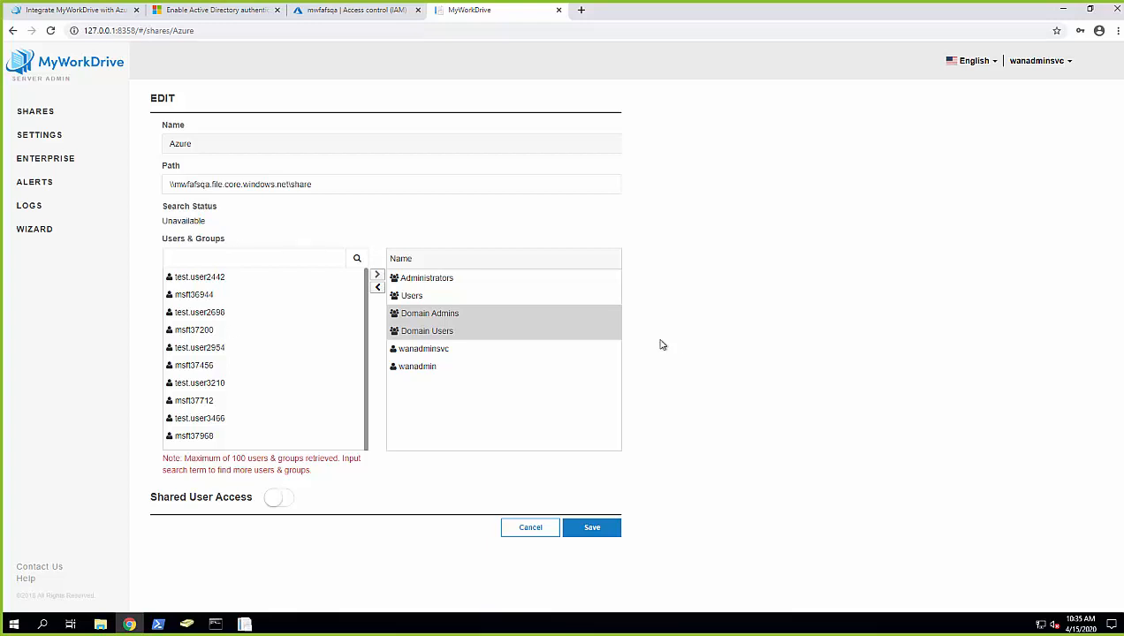
# - Review the Azure AD SAML single sign-on settings in the Enterprise section, then return to the article's Azure AD Single Sign-On section
pyautogui.click(31, 163)
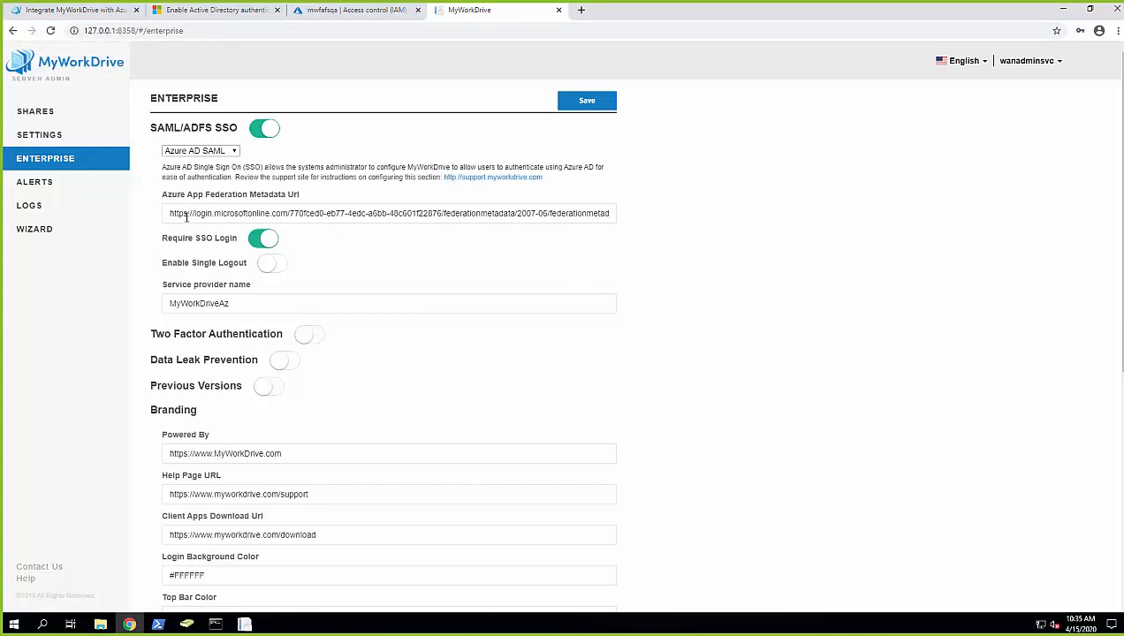
pyautogui.click(80, 9)
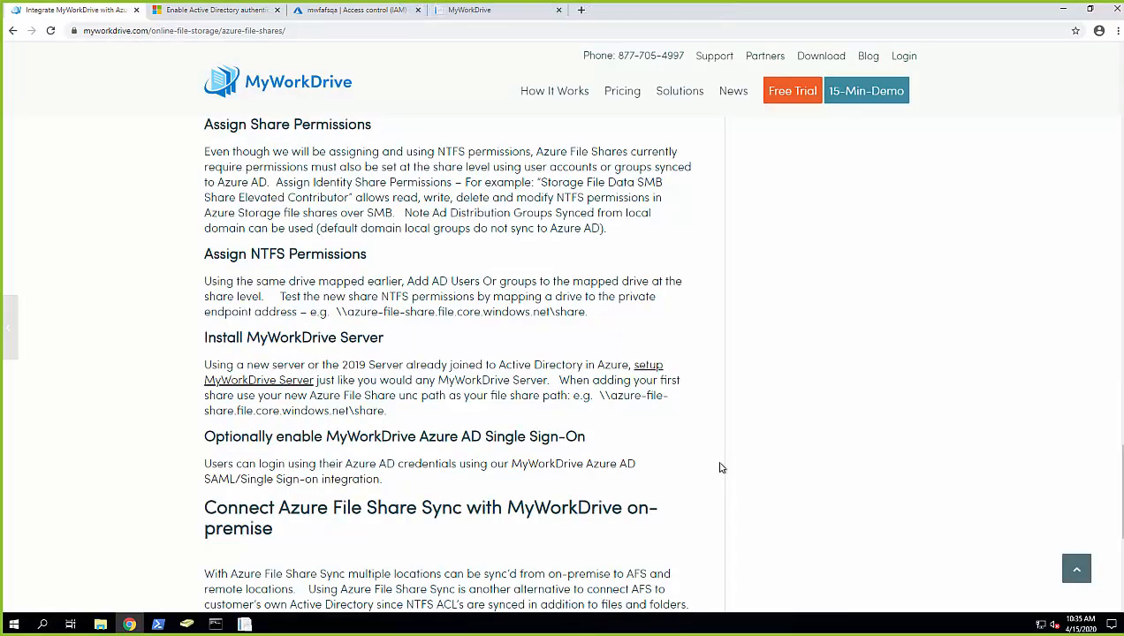
pyautogui.click(580, 12)
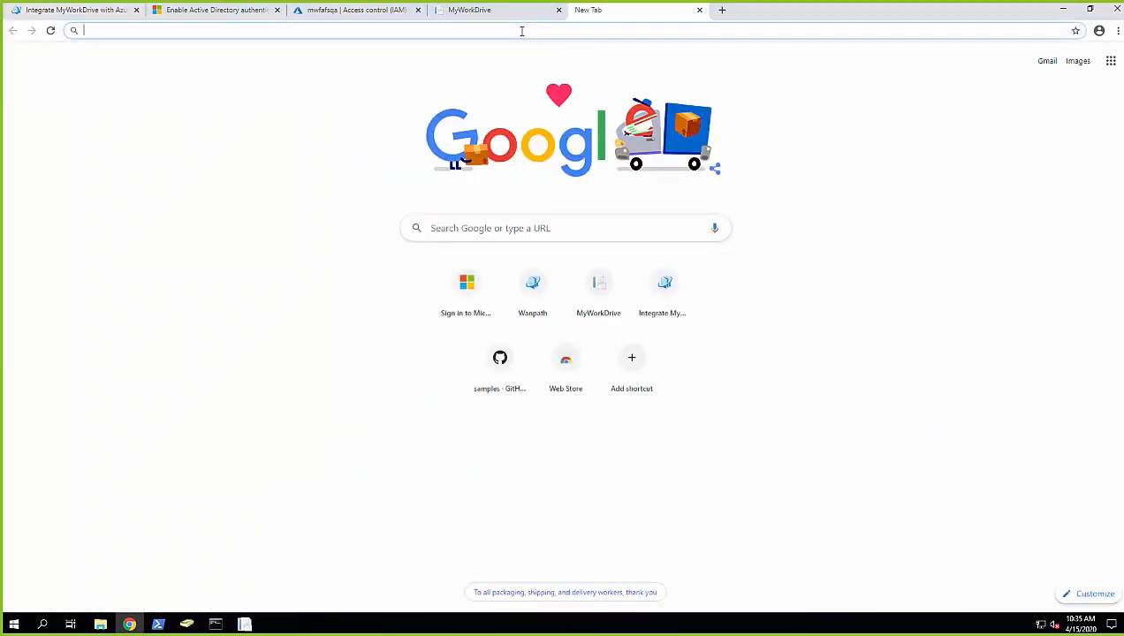
pyautogui.write('a')
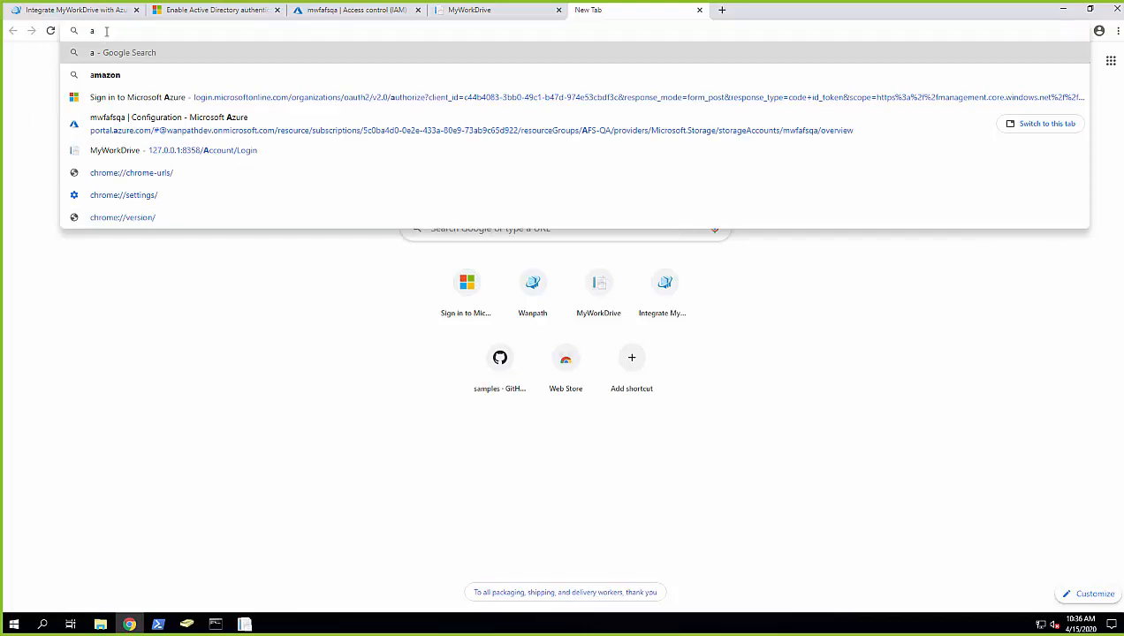
pyautogui.write('zshare')
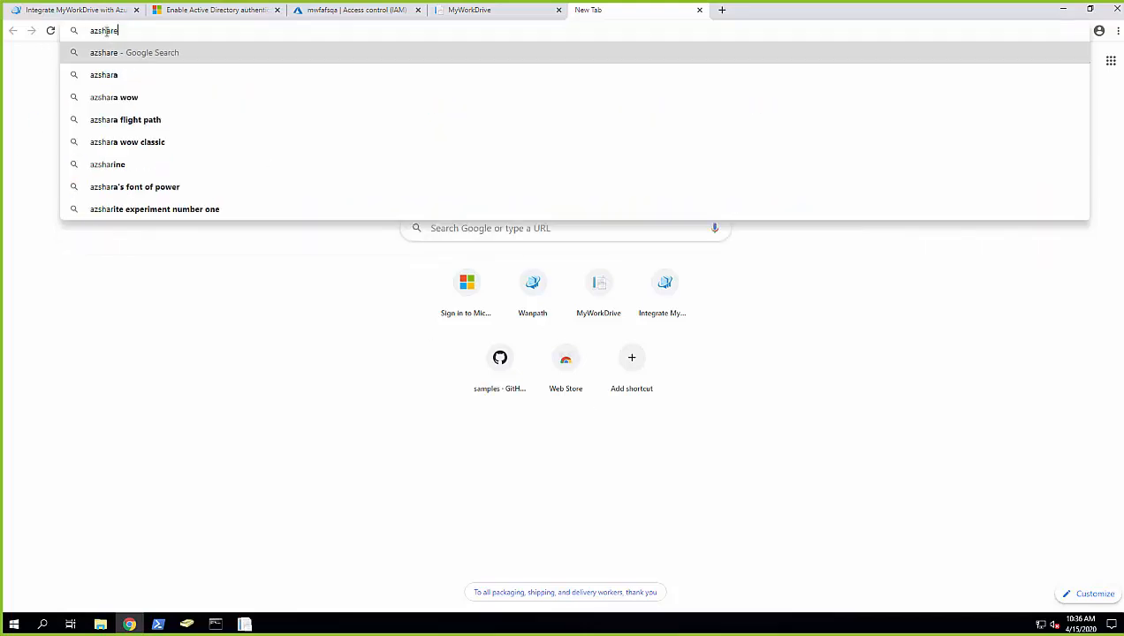
pyautogui.write('.mywork')
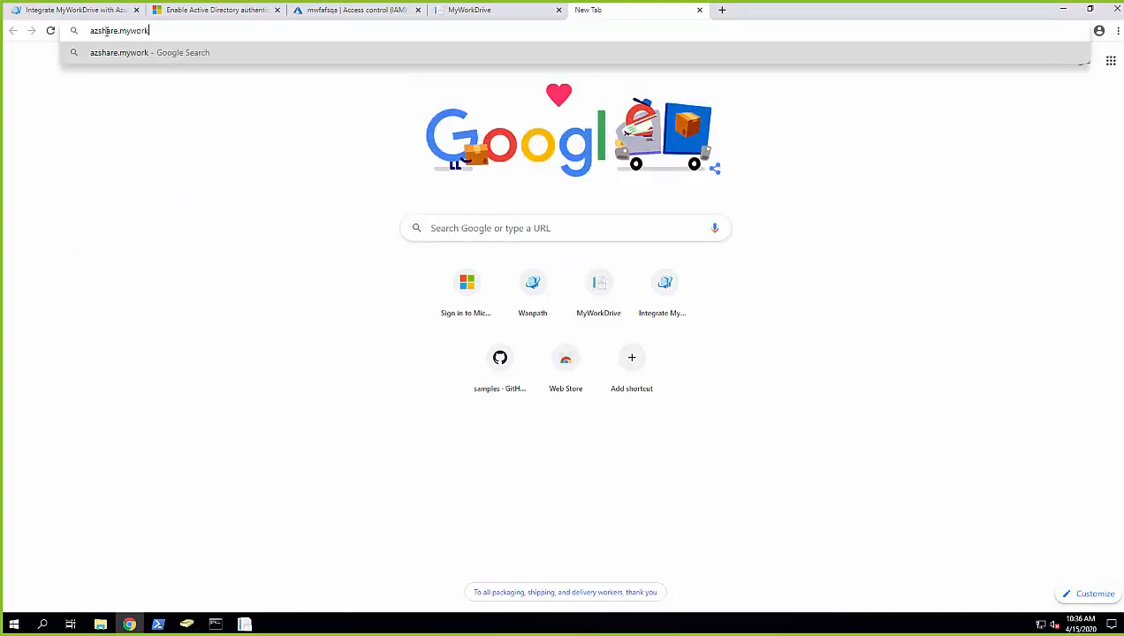
pyautogui.write('folders.net')
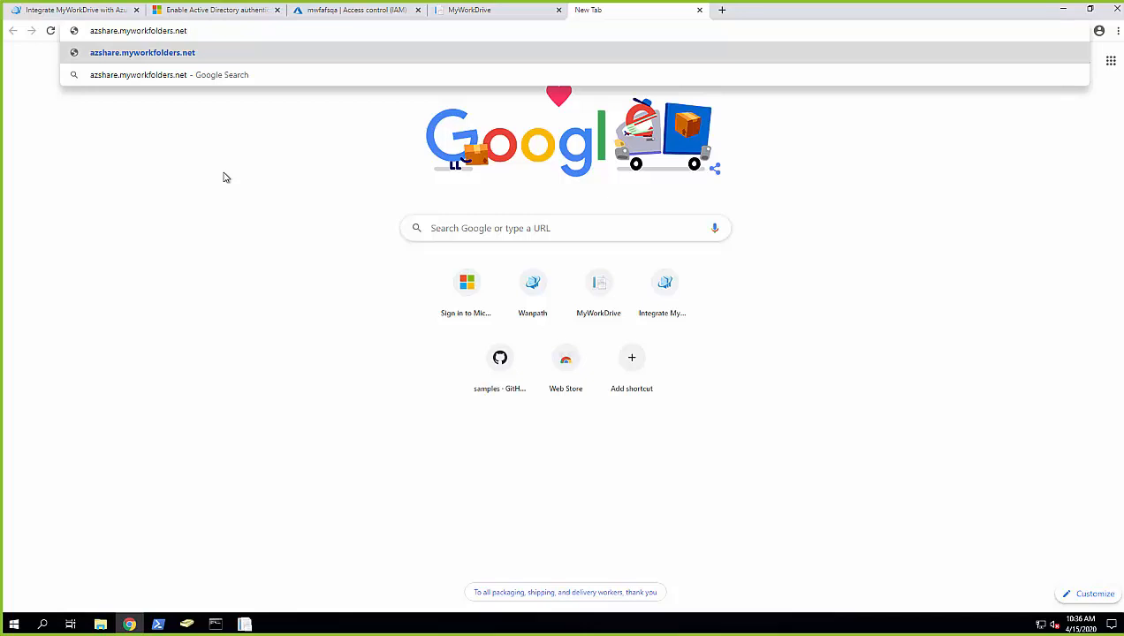
pyautogui.press('Return')
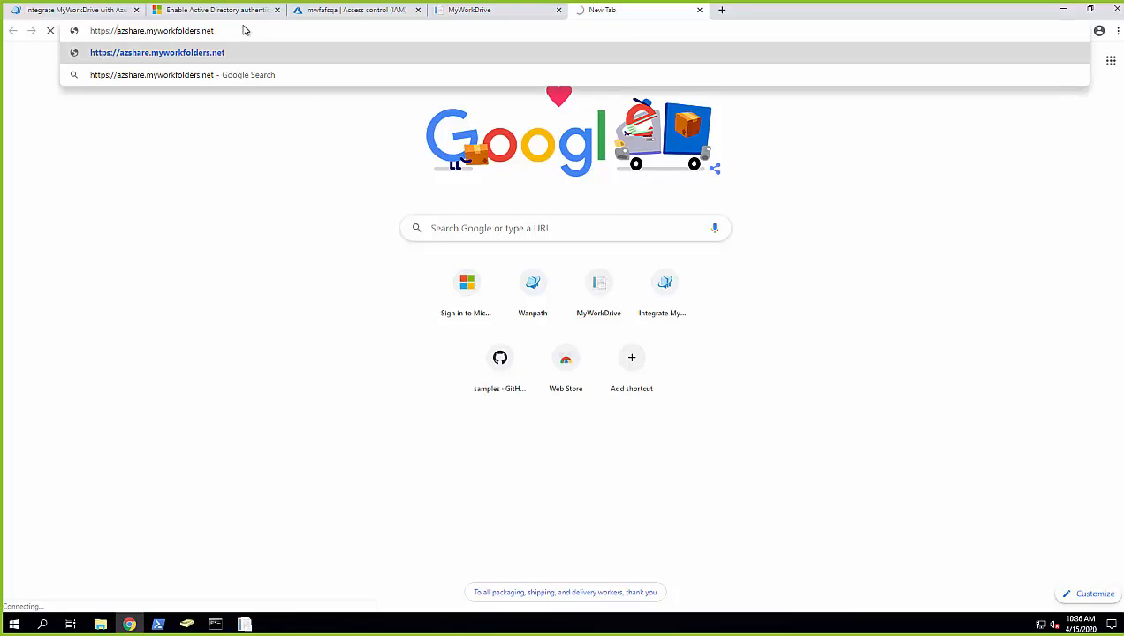
pyautogui.click(244, 28)
pyautogui.press('Return')
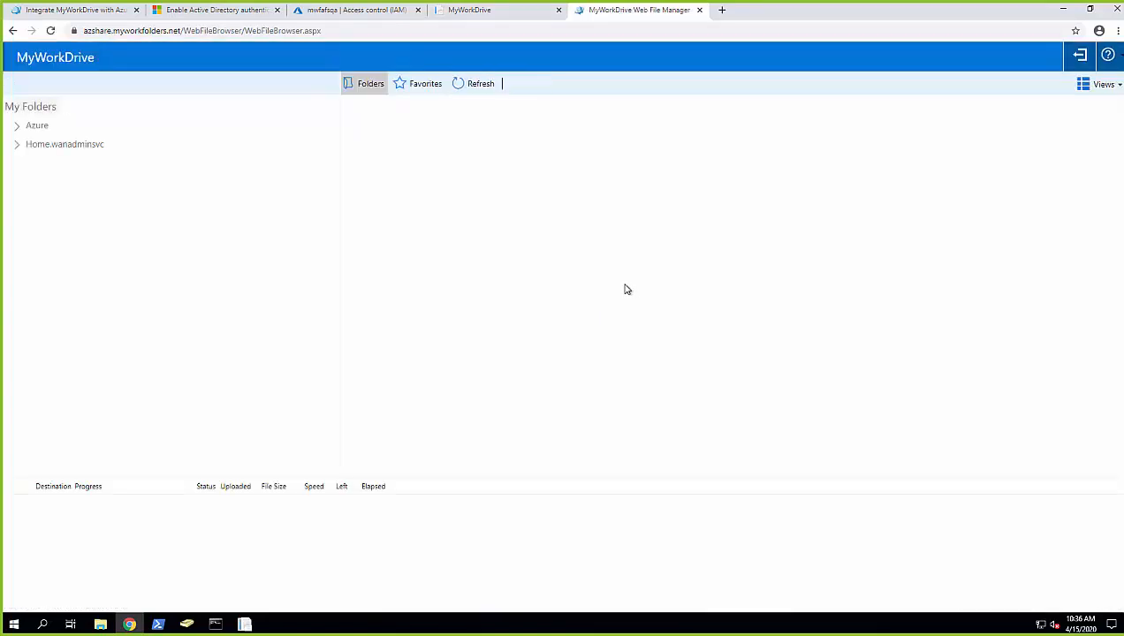
# - Open the Company folder in the Azure share and select test.docx to view its available file actions
pyautogui.click(35, 126)
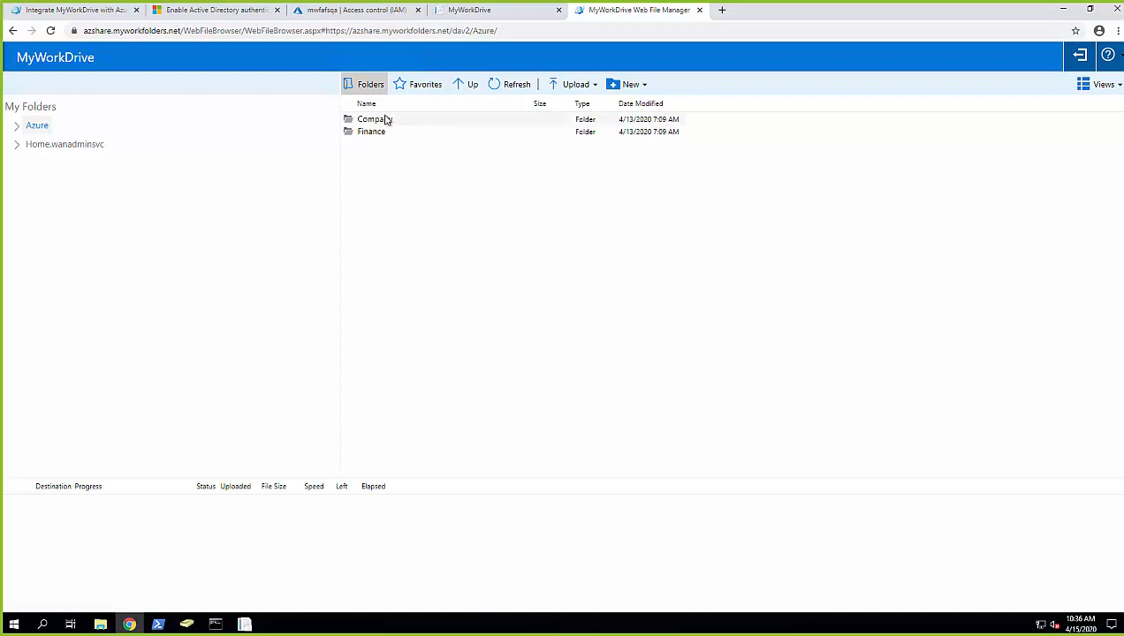
pyautogui.doubleClick(386, 123)
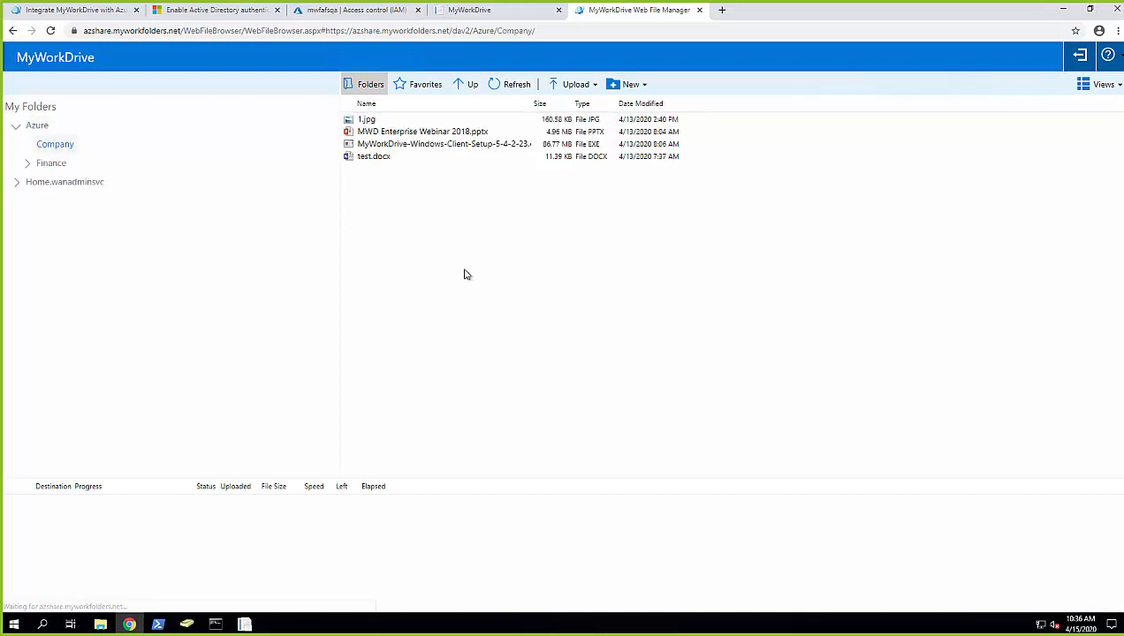
pyautogui.click(364, 161)
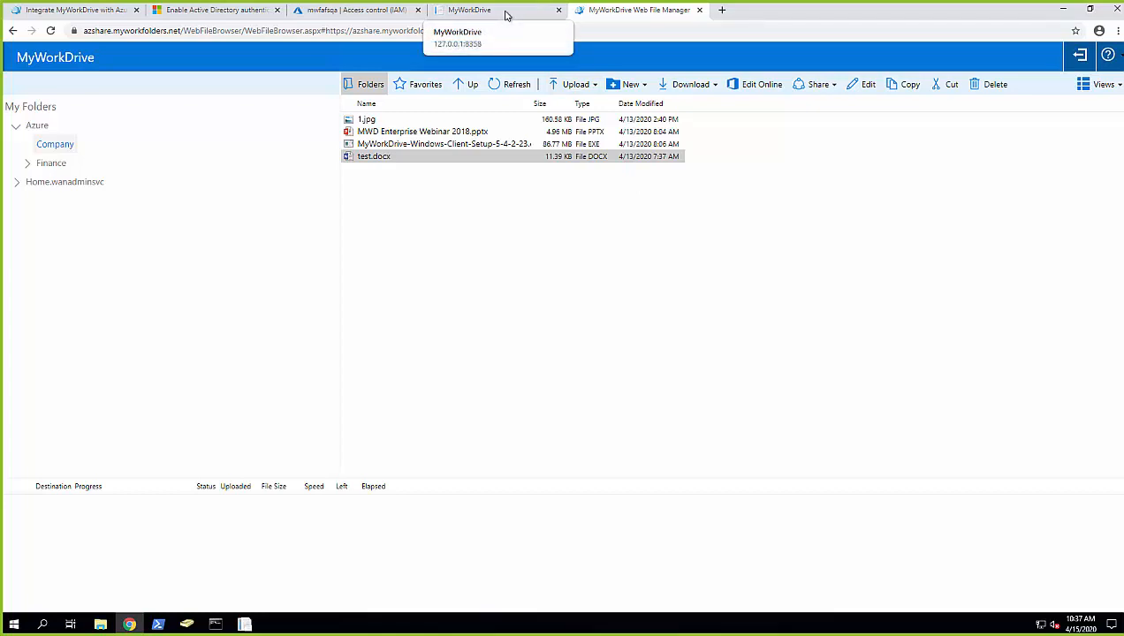
# - Return to the Azure File Shares article and review its setup steps, Active Directory Authentication section and deployment diagram
pyautogui.click(56, 15)
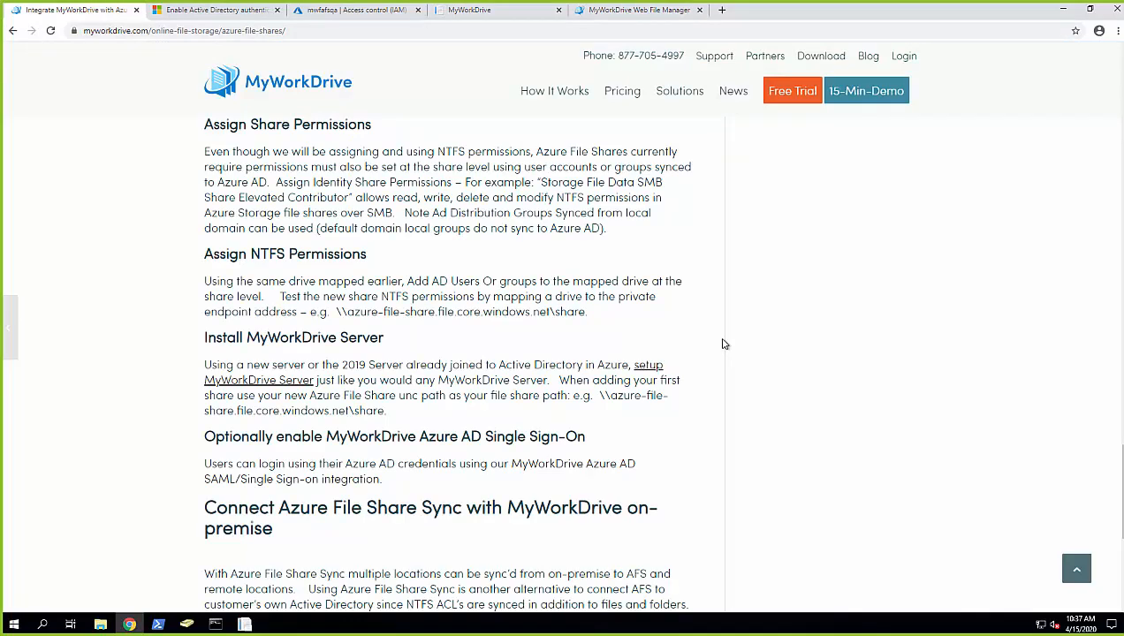
pyautogui.scroll(2, 722, 344)
pyautogui.scroll(1, 723, 343)
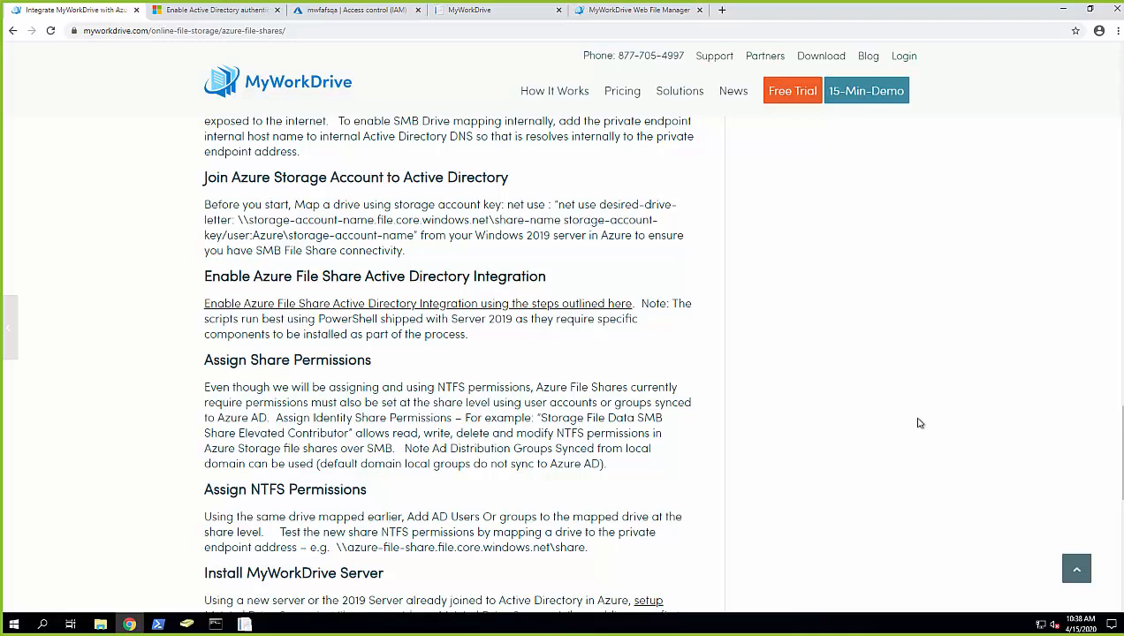
pyautogui.scroll(-3, 901, 421)
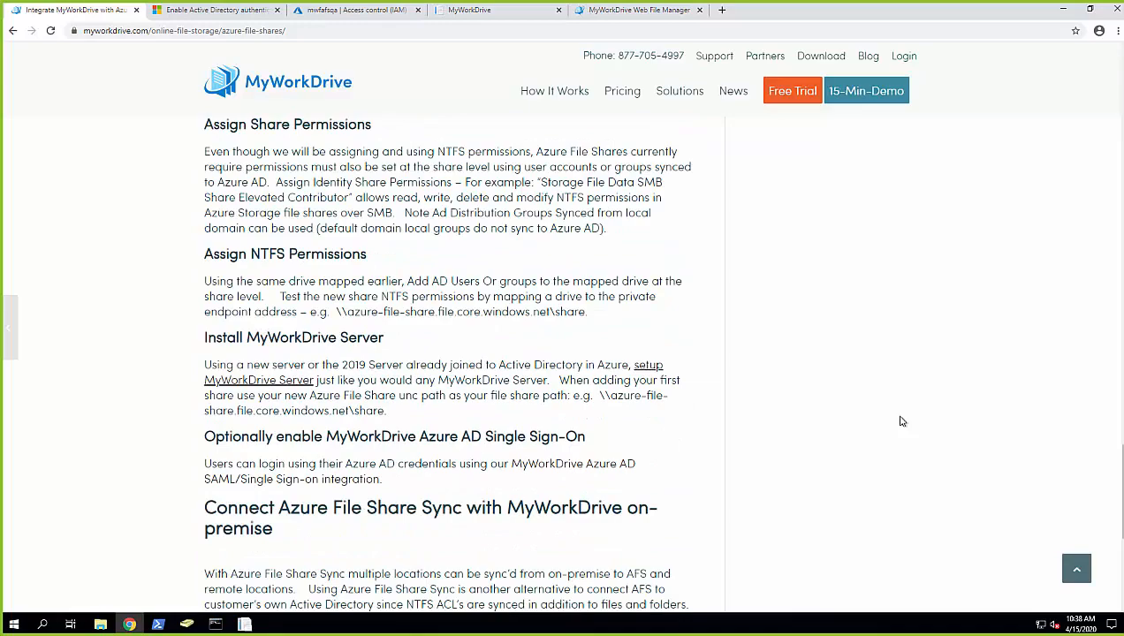
pyautogui.scroll(15, 901, 421)
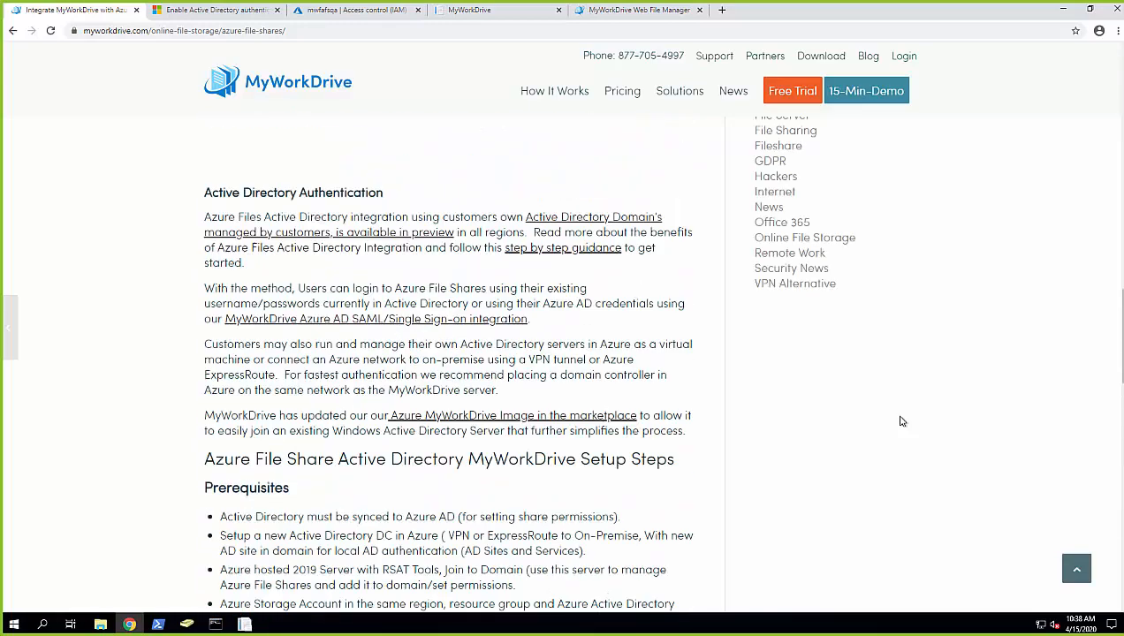
pyautogui.scroll(1, 901, 422)
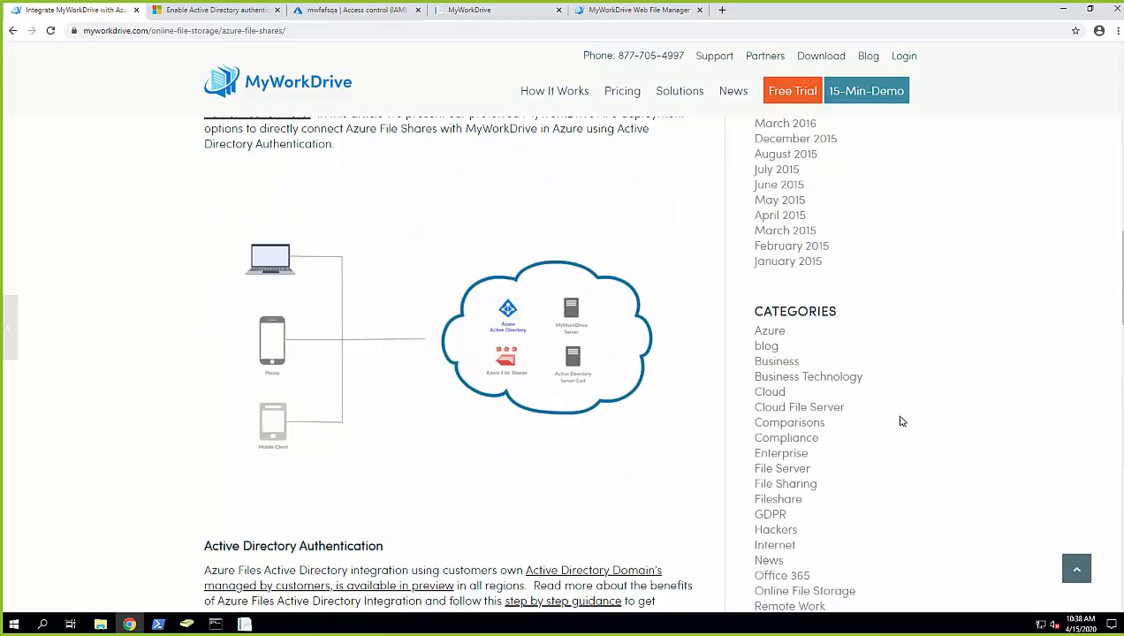